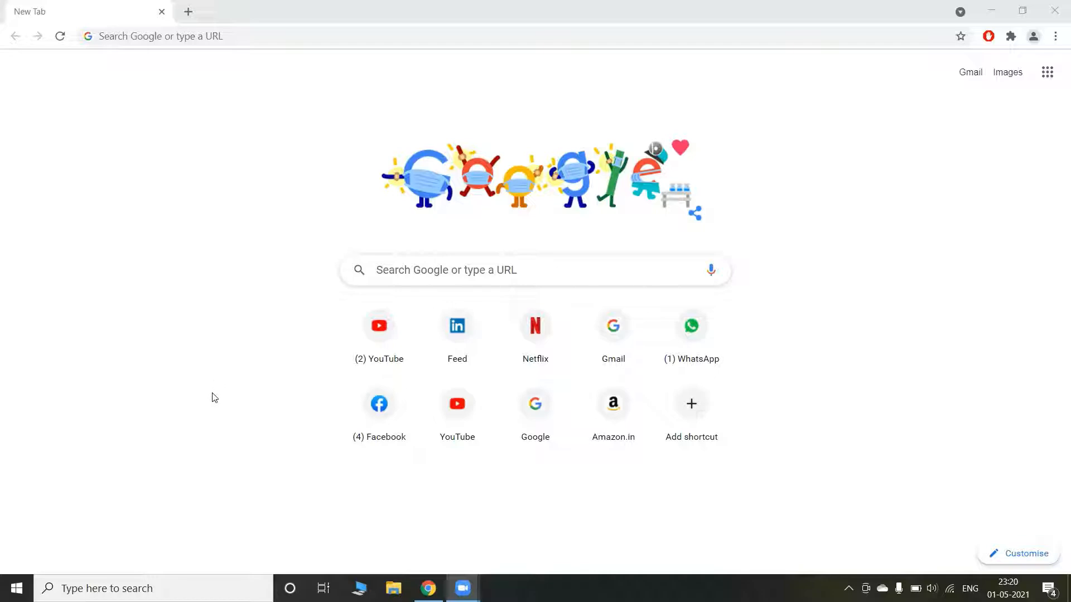
# Step: Open Anaconda Prompt (anaconda3) and reposition its window slightly on the desktop
pyautogui.click(17, 589)
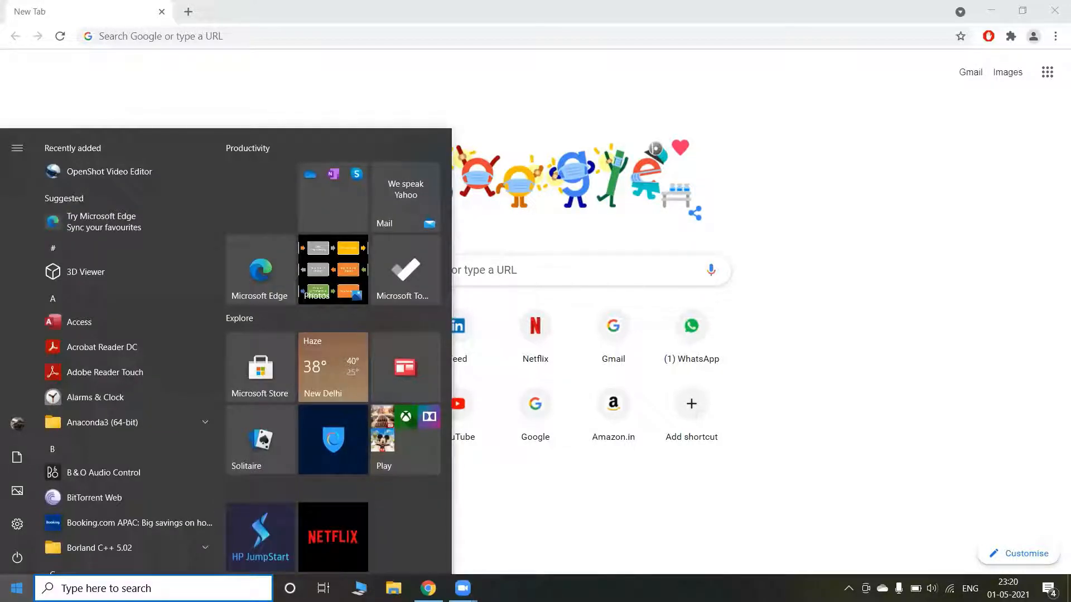
pyautogui.click(180, 418)
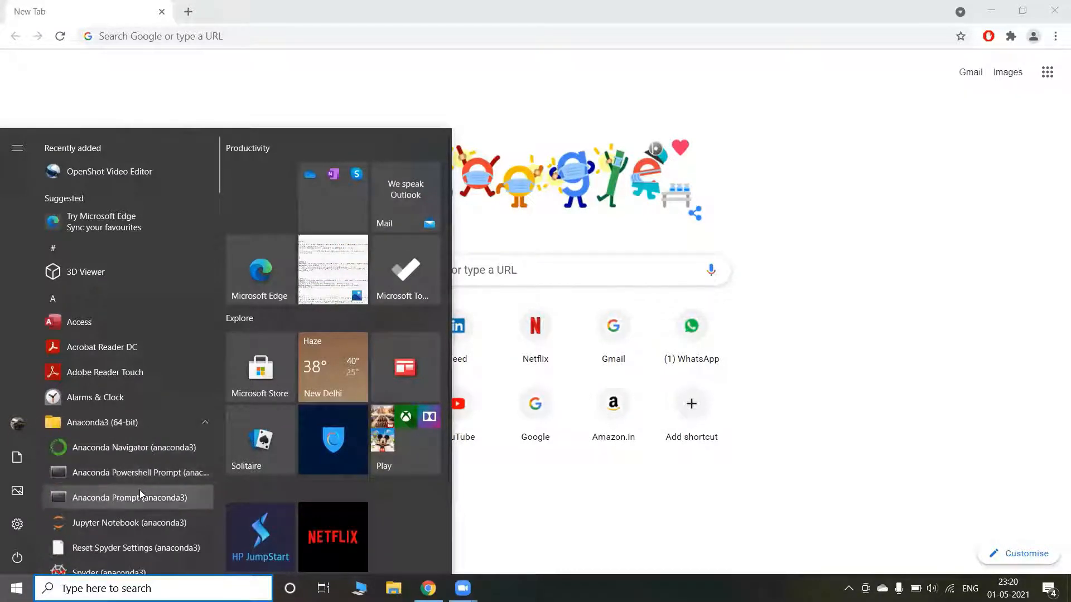
pyautogui.click(141, 495)
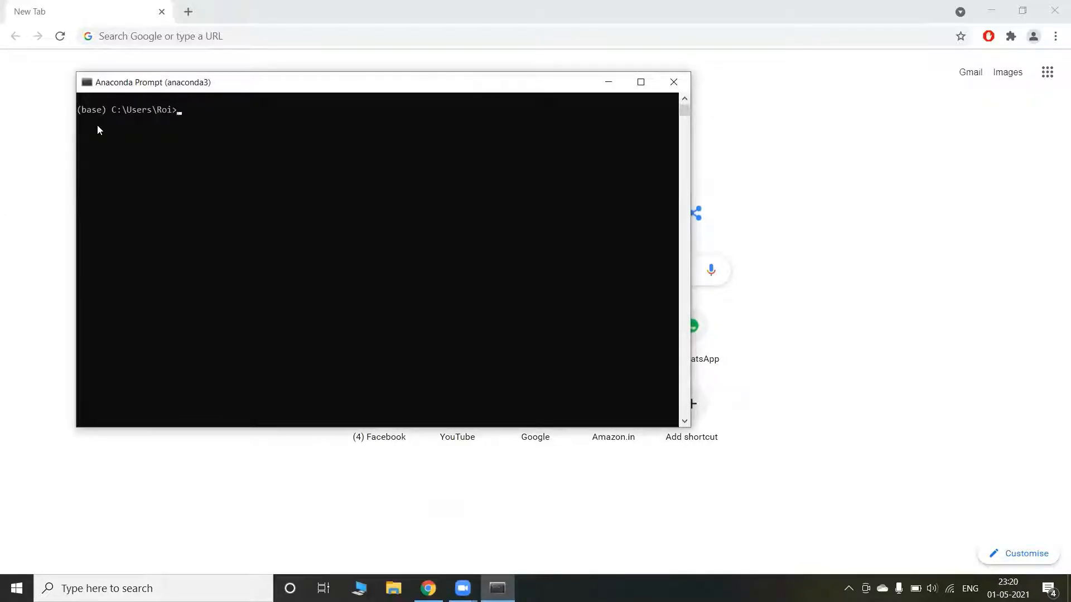
pyautogui.moveTo(107, 111); pyautogui.dragTo(72, 109)
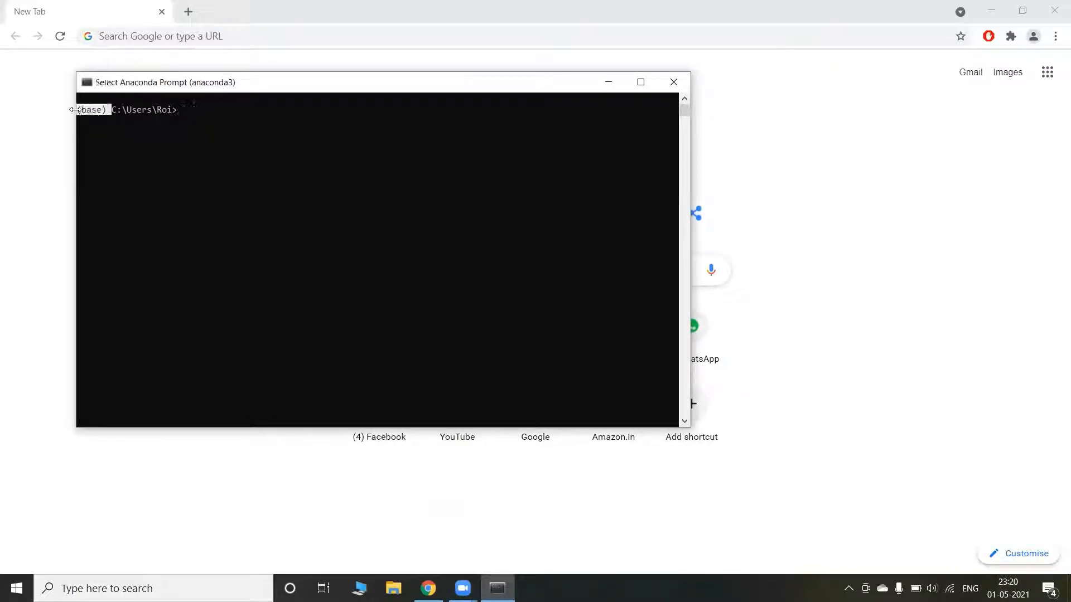
pyautogui.moveTo(141, 82); pyautogui.dragTo(152, 102)
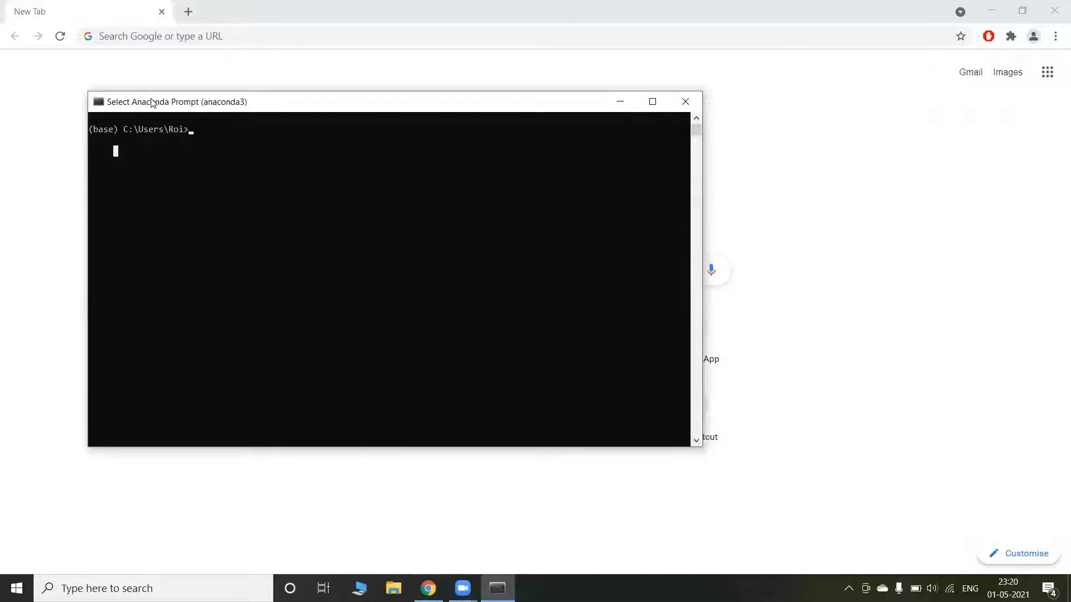
# Step: Create a conda environment named env2 with python=3.5 and approve the package installation
pyautogui.write('conda ')
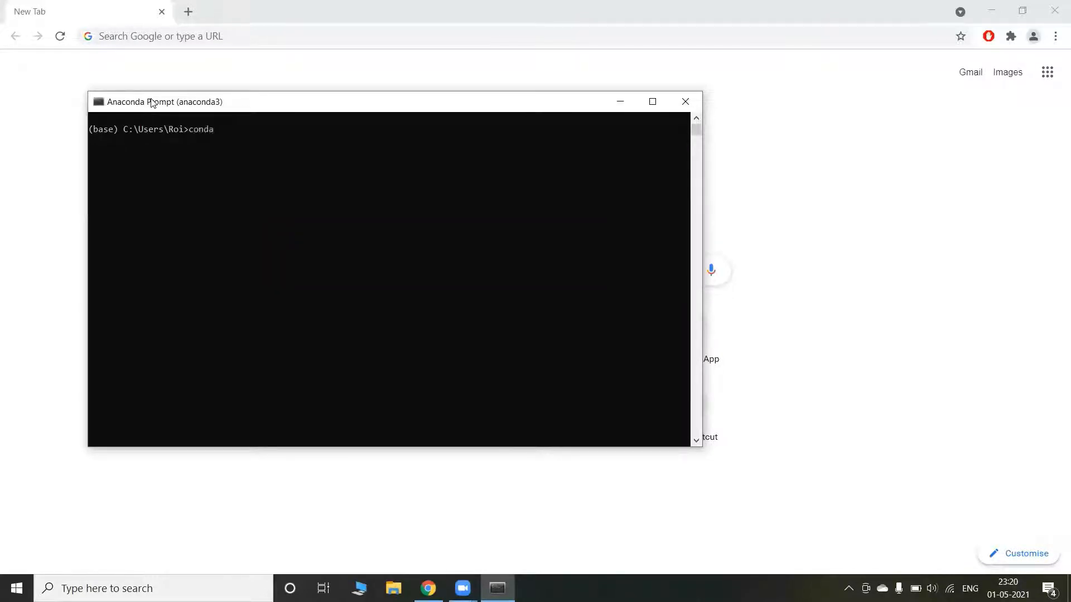
pyautogui.write('creay')
pyautogui.press('BackSpace')
pyautogui.write('te --name env2 python=3.5')
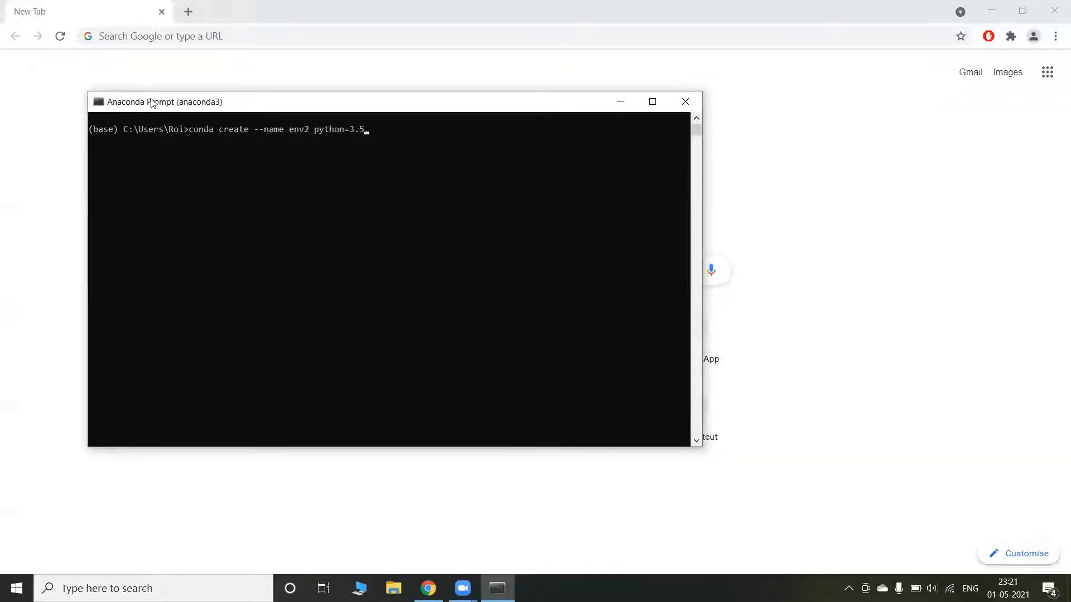
pyautogui.press('Return')
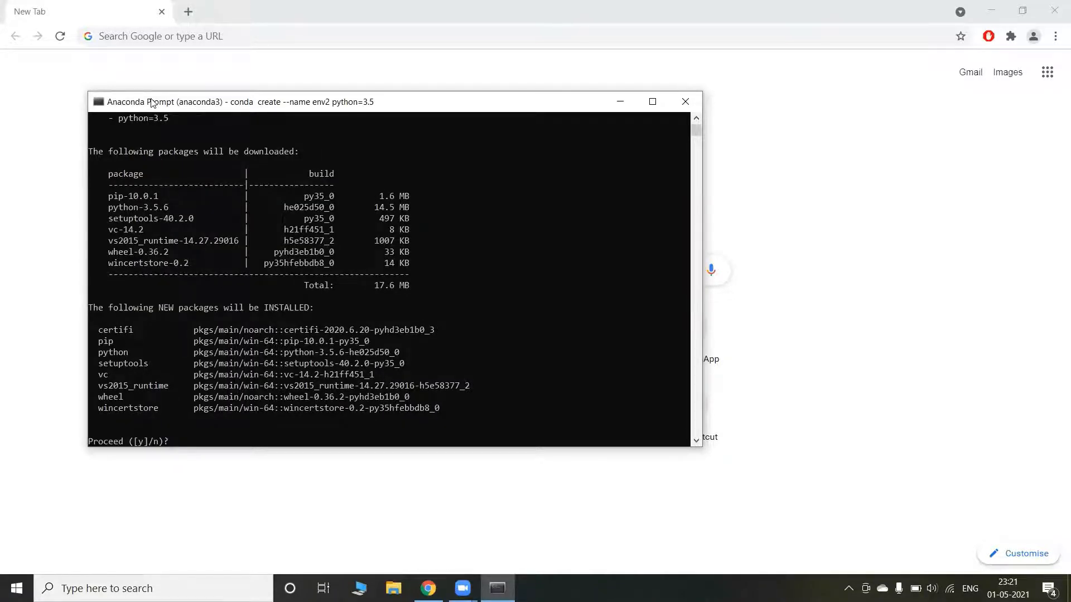
pyautogui.write('y')
pyautogui.press('Return')
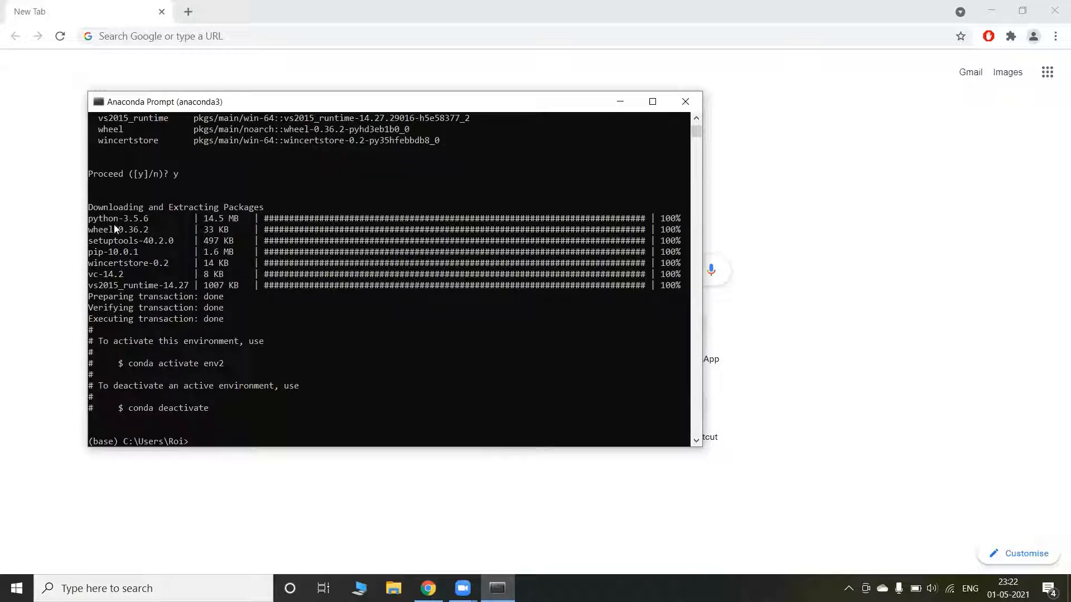
# Step: Review the activate and deactivate commands given in the environment creation output
pyautogui.moveTo(100, 340); pyautogui.dragTo(133, 363)
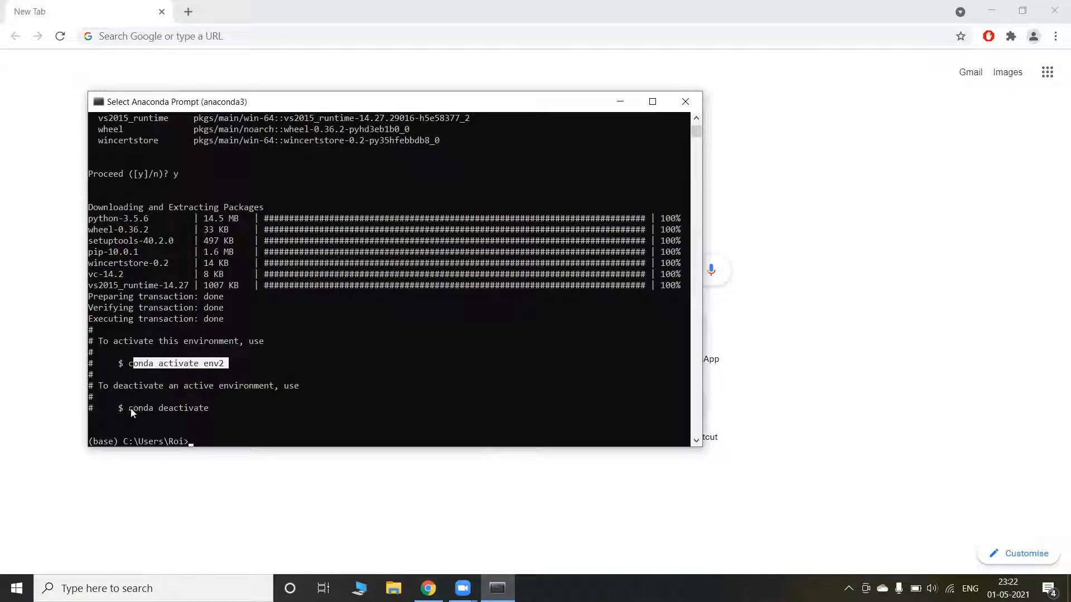
pyautogui.moveTo(129, 408); pyautogui.dragTo(209, 409)
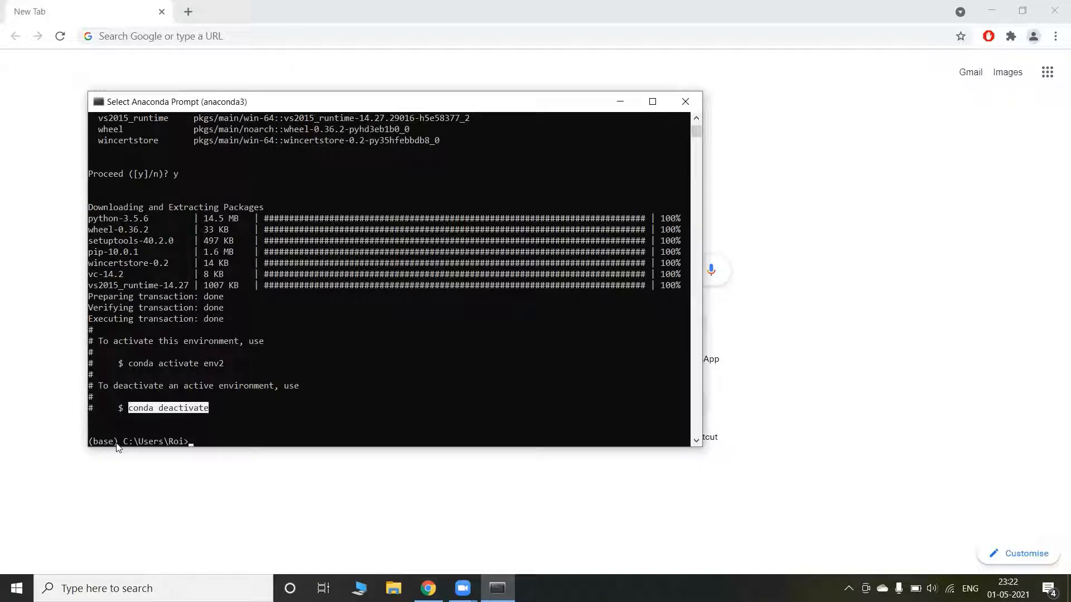
pyautogui.moveTo(116, 442); pyautogui.dragTo(90, 441)
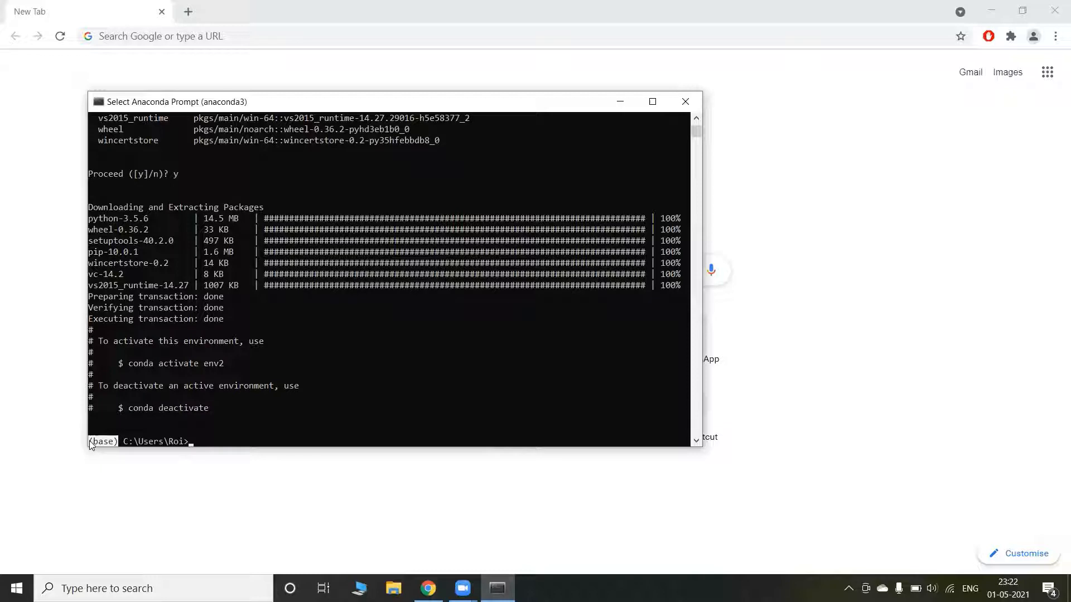
pyautogui.click(190, 441)
pyautogui.scroll(1, 209, 300)
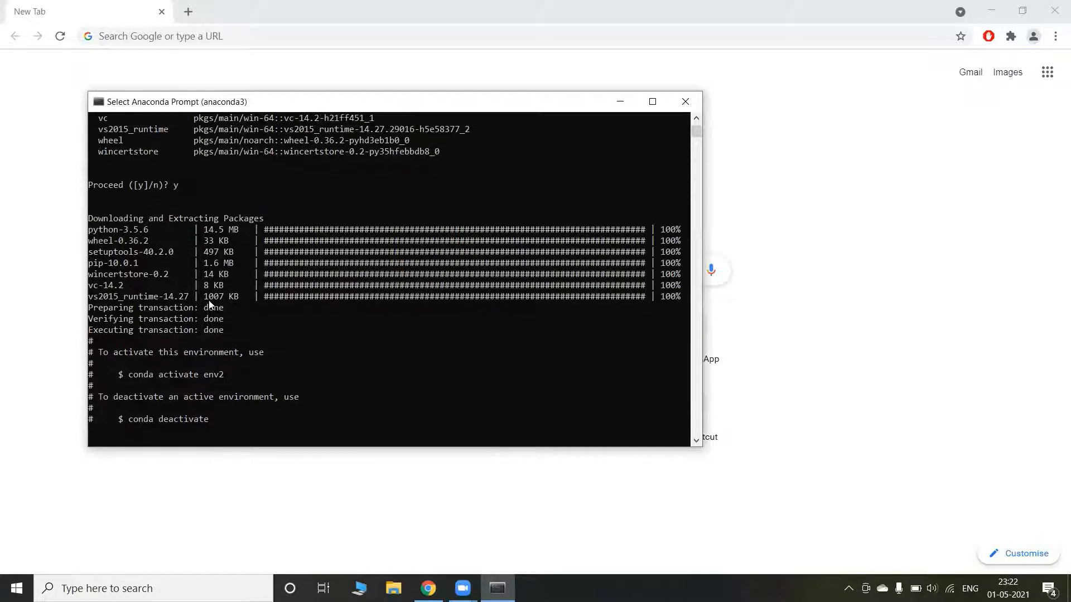
pyautogui.scroll(-1, 208, 300)
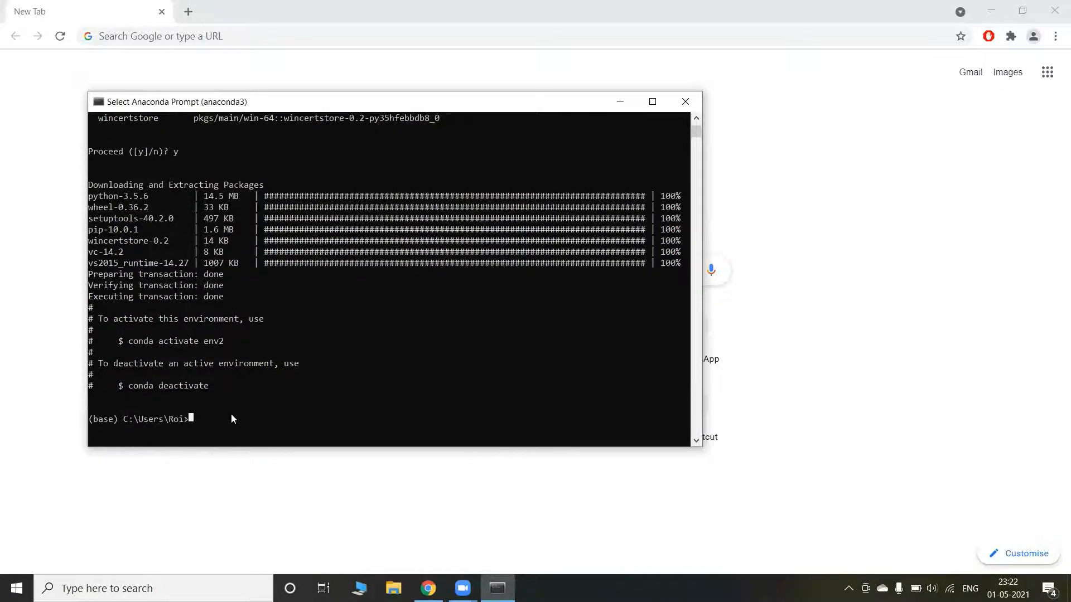
# Step: Activate the env2 environment with conda activate env2
pyautogui.click(207, 419)
pyautogui.press('Escape')
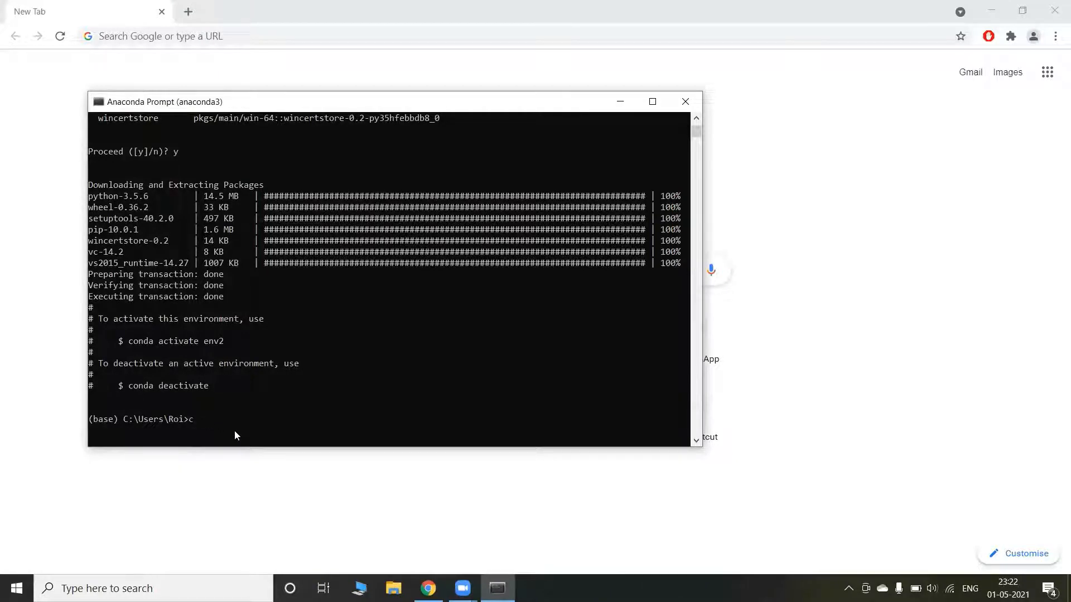
pyautogui.write('conda activate env2')
pyautogui.press('Return')
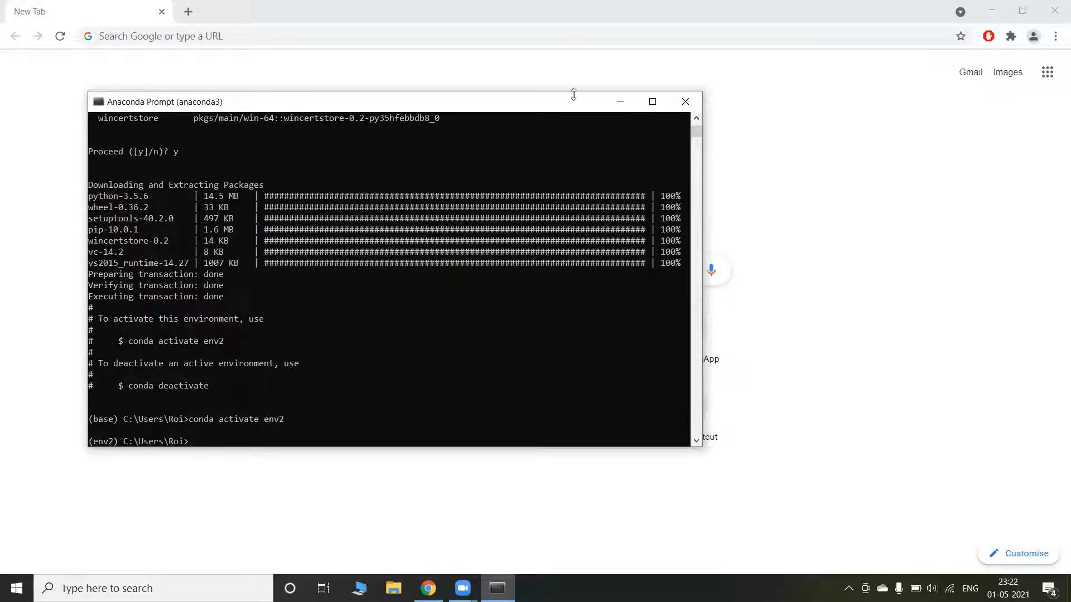
# Step: List the packages installed in env2 with conda list and look through their names and versions
pyautogui.moveTo(577, 104); pyautogui.dragTo(610, 82)
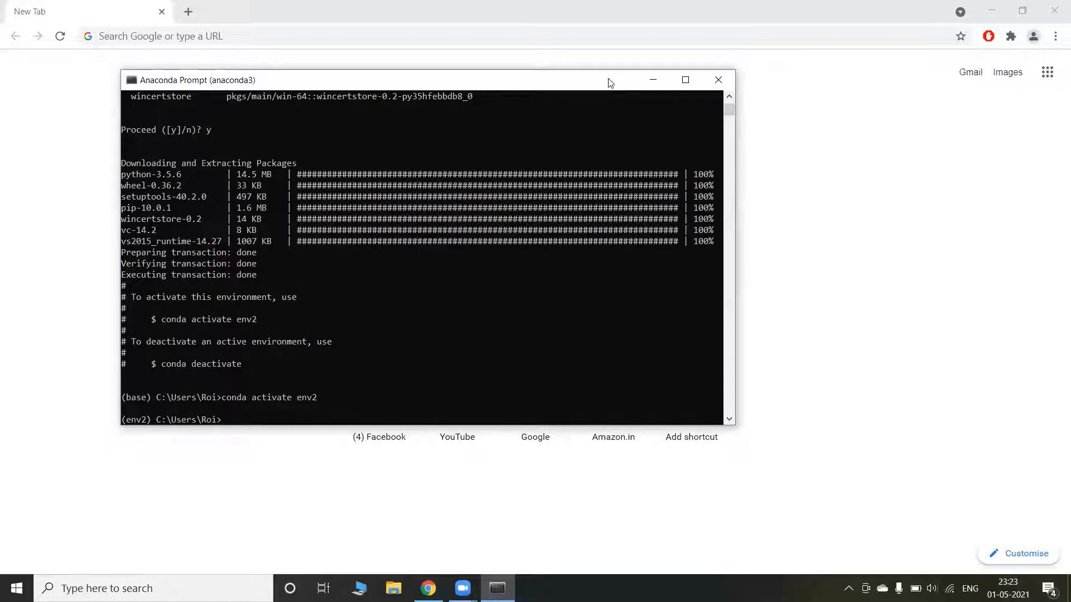
pyautogui.write('onda list')
pyautogui.press('Return')
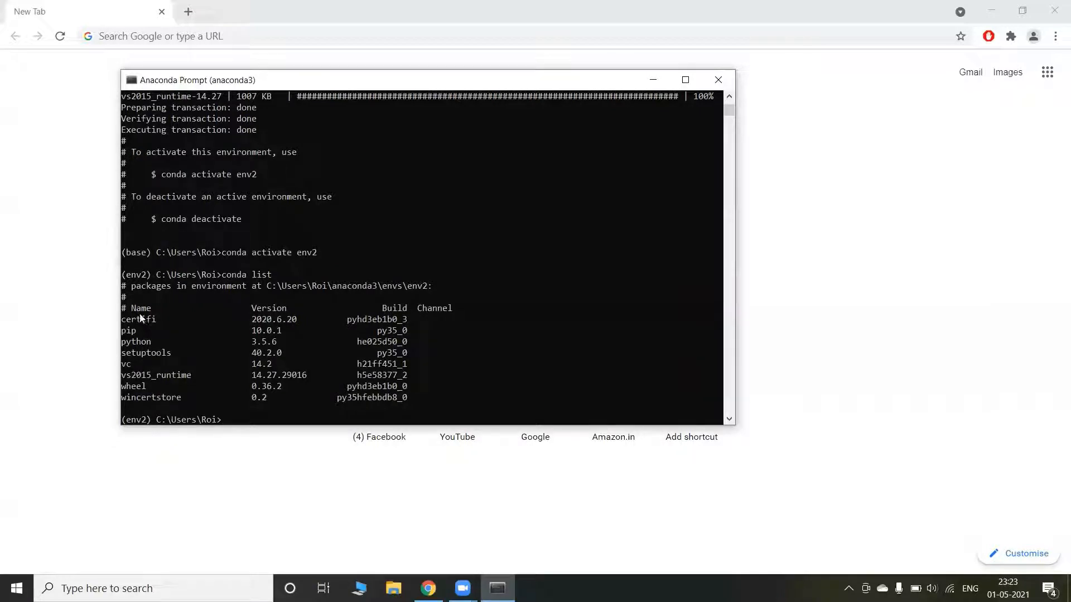
pyautogui.moveTo(129, 315); pyautogui.dragTo(211, 397)
pyautogui.click(211, 398)
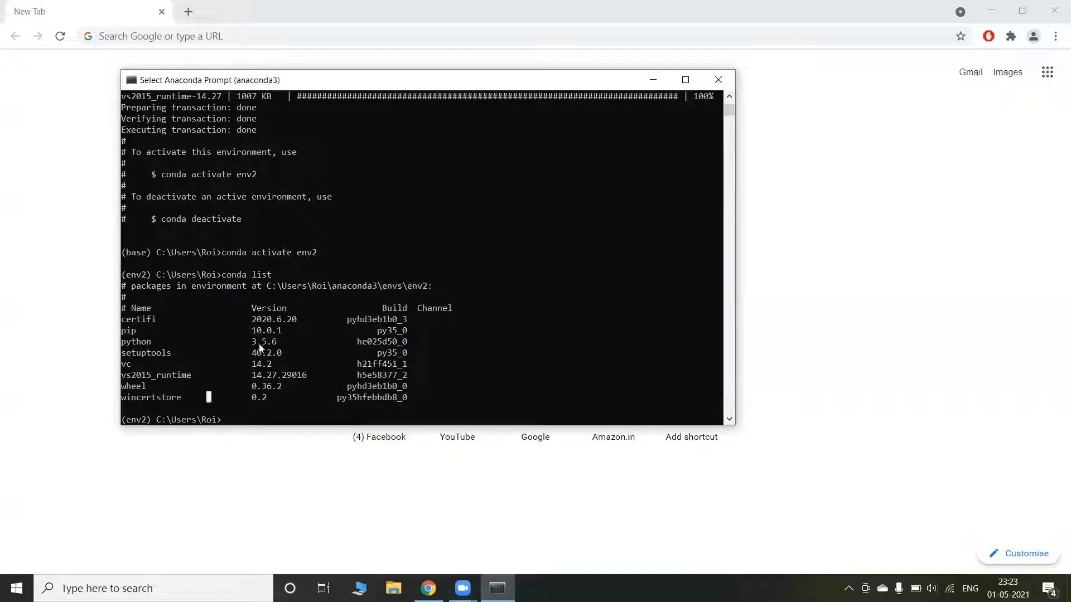
# Step: Deactivate env2 with conda deactivate and check which environment the prompt is in
pyautogui.click(235, 421)
pyautogui.write('conda ')
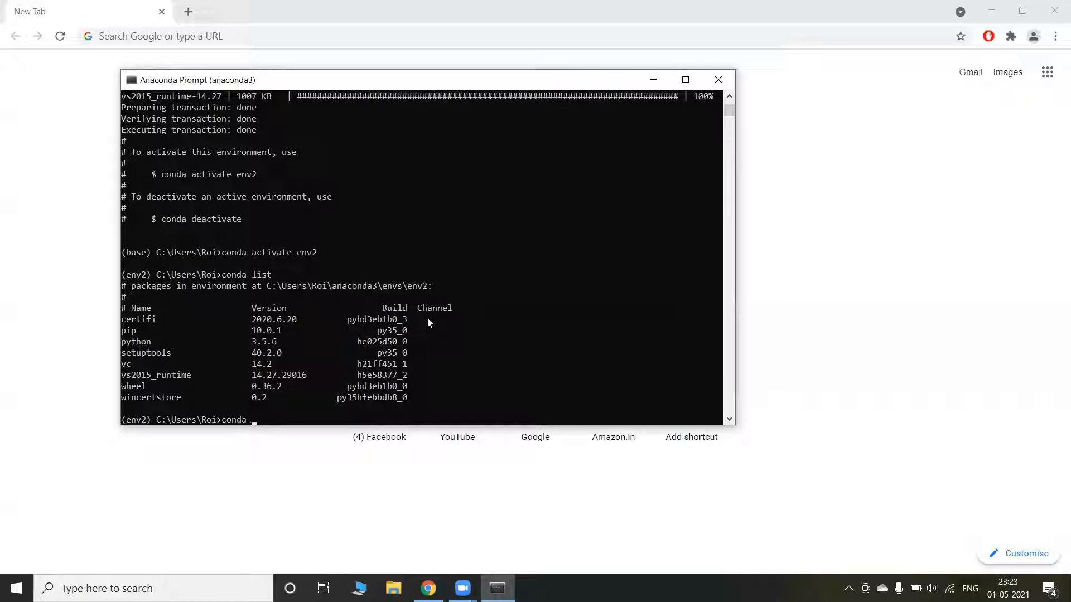
pyautogui.write('deactivate')
pyautogui.press('Return')
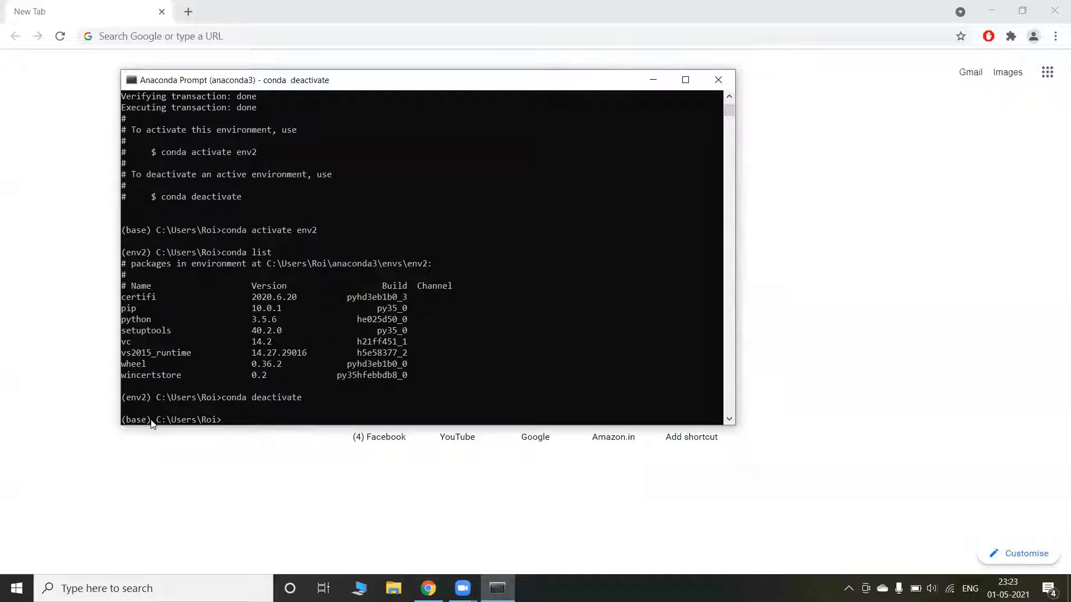
pyautogui.moveTo(152, 420); pyautogui.dragTo(118, 420)
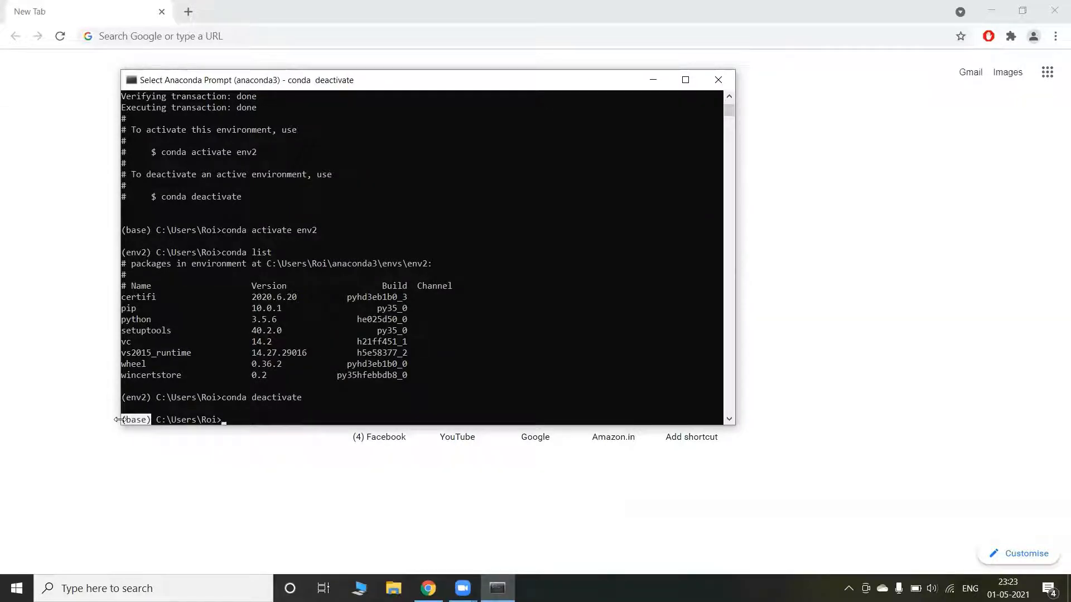
pyautogui.click(193, 419)
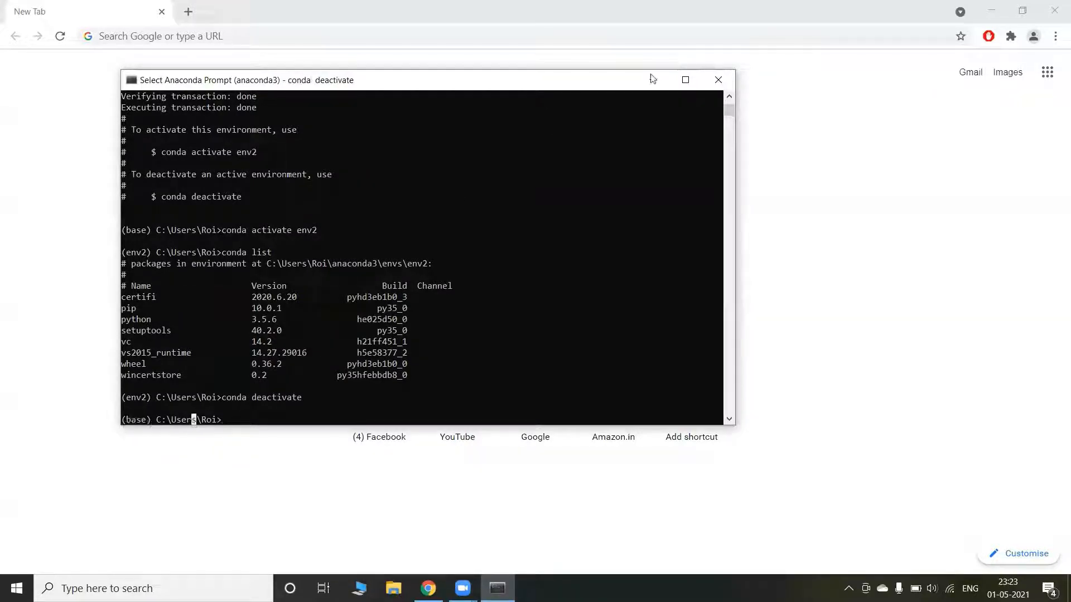
# Step: Close the Anaconda Prompt window, dismiss the backup reminder, and launch Anaconda Navigator (anaconda3)
pyautogui.click(718, 80)
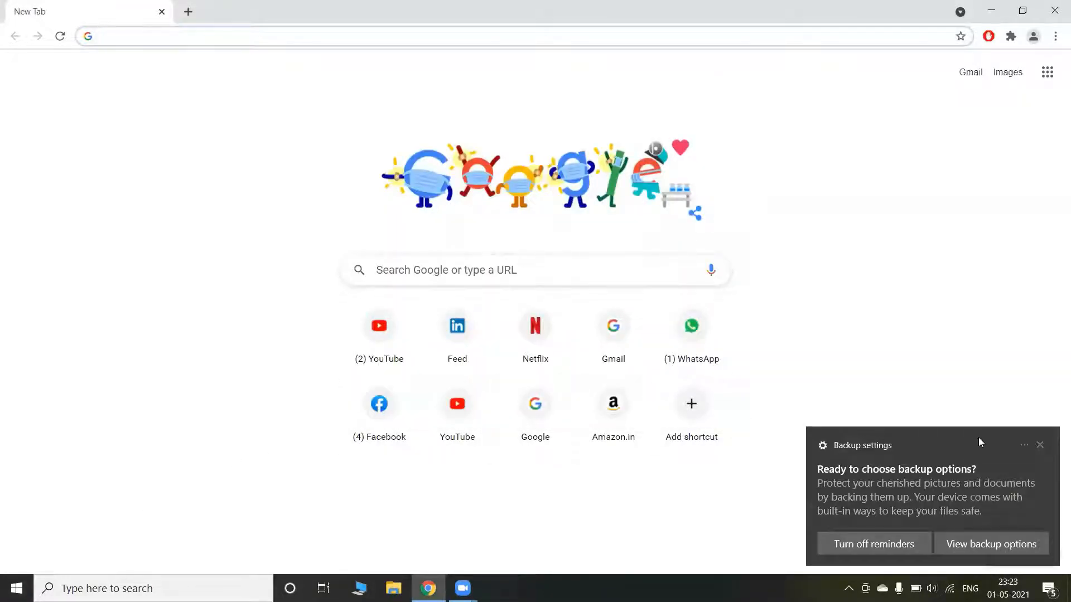
pyautogui.click(1040, 445)
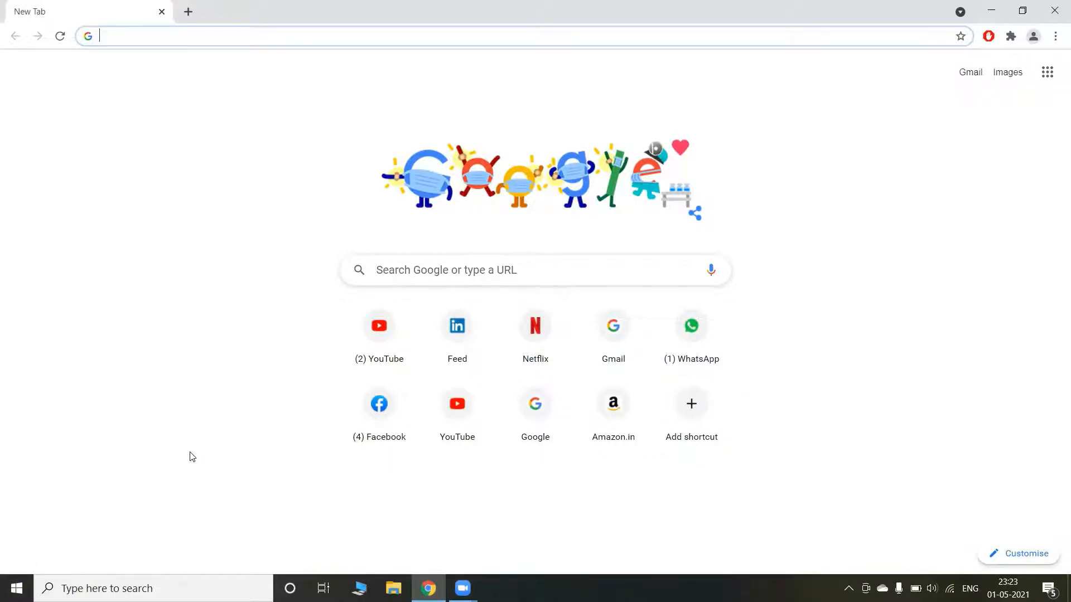
pyautogui.click(16, 588)
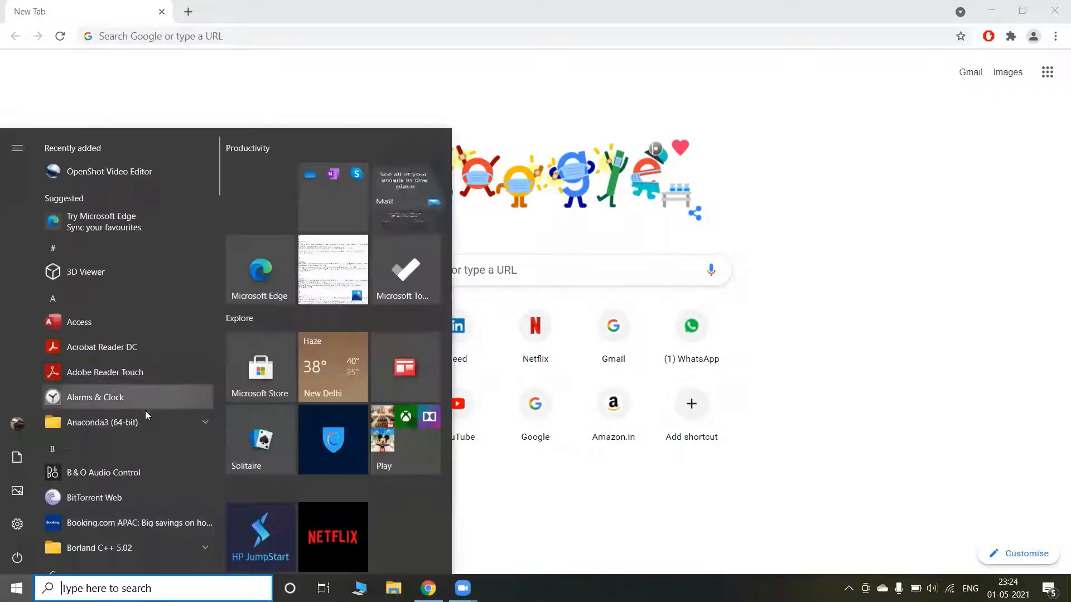
pyautogui.click(172, 423)
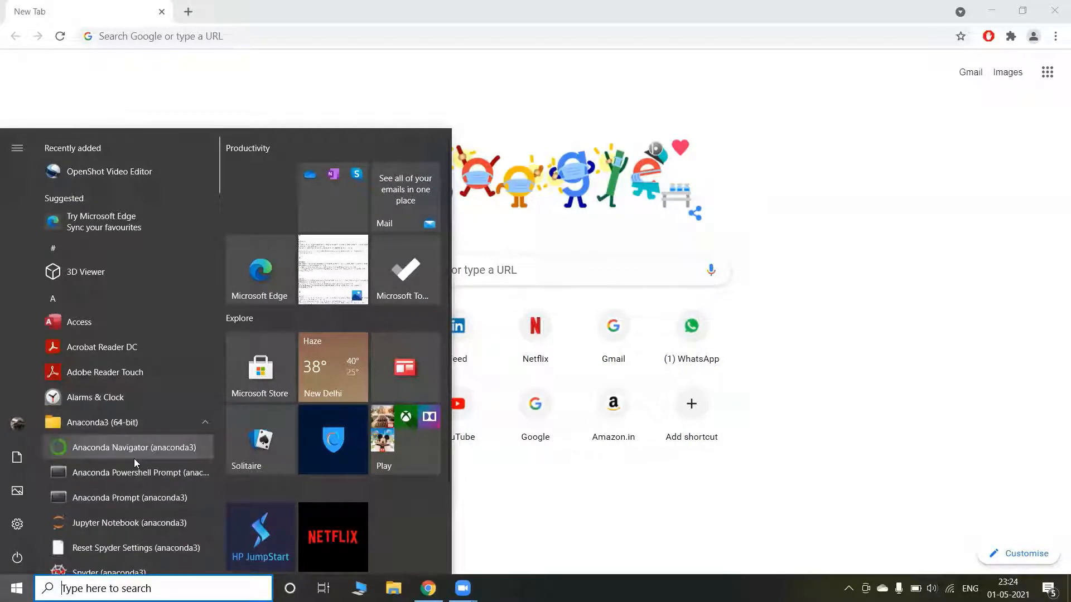
pyautogui.click(121, 453)
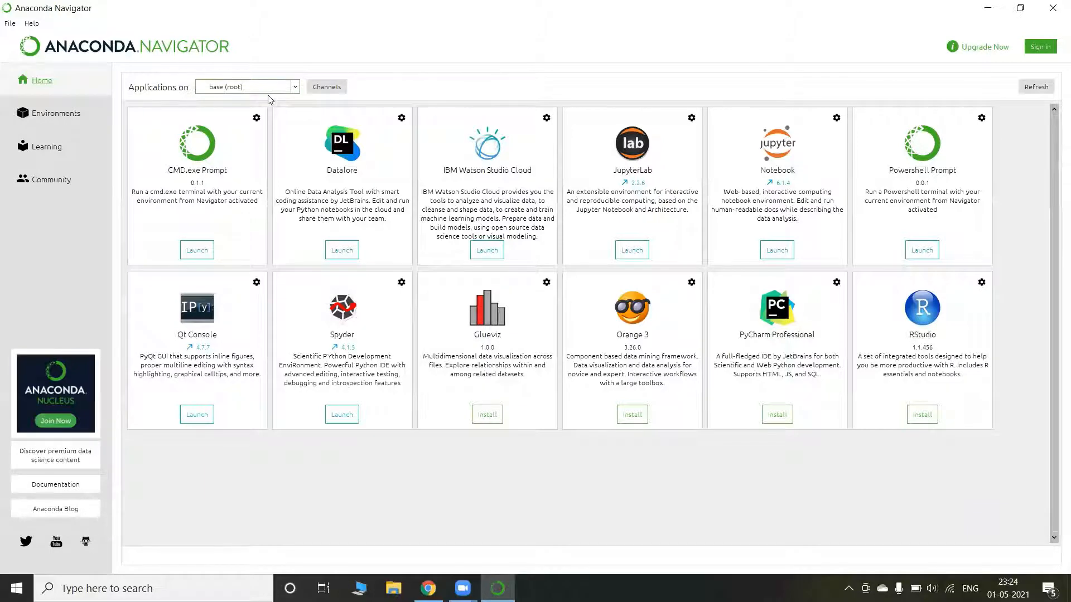
# Step: Open Navigator's environments list and examine the packages installed in env2 and in base (root)
pyautogui.click(64, 125)
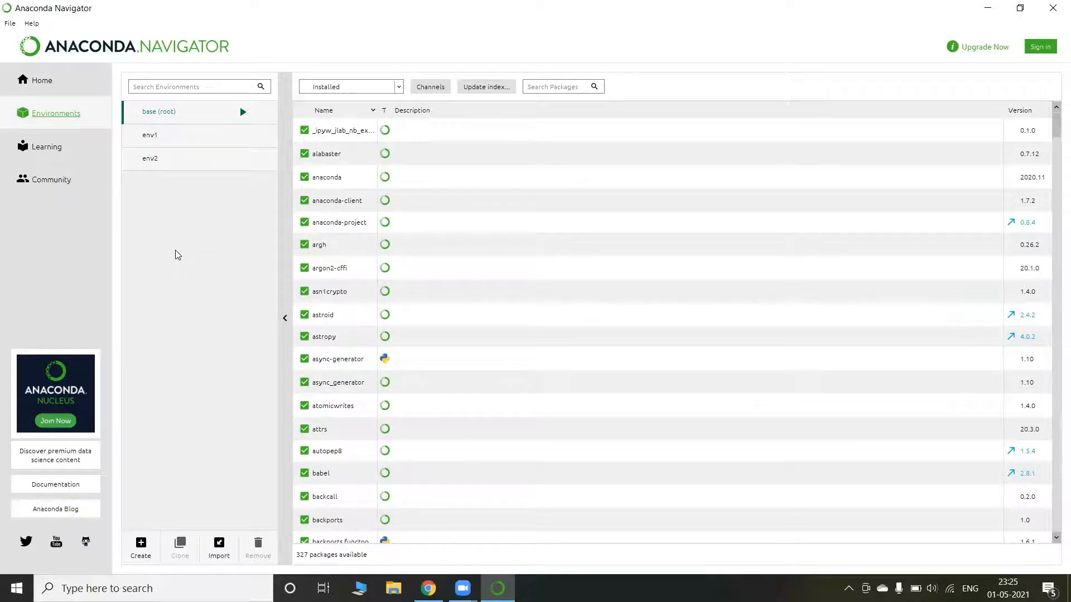
pyautogui.click(164, 166)
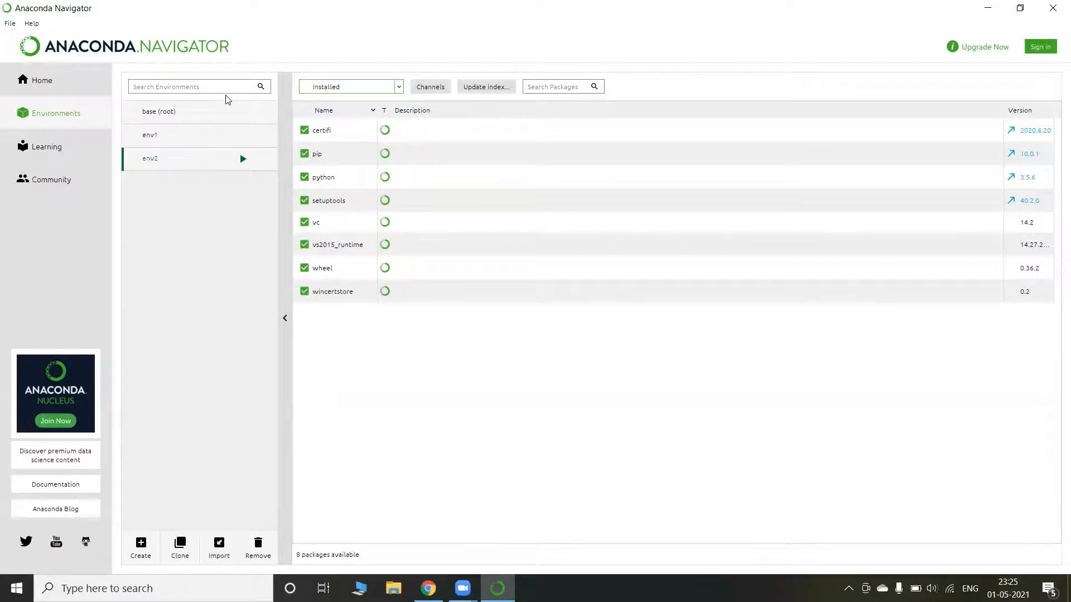
pyautogui.click(218, 115)
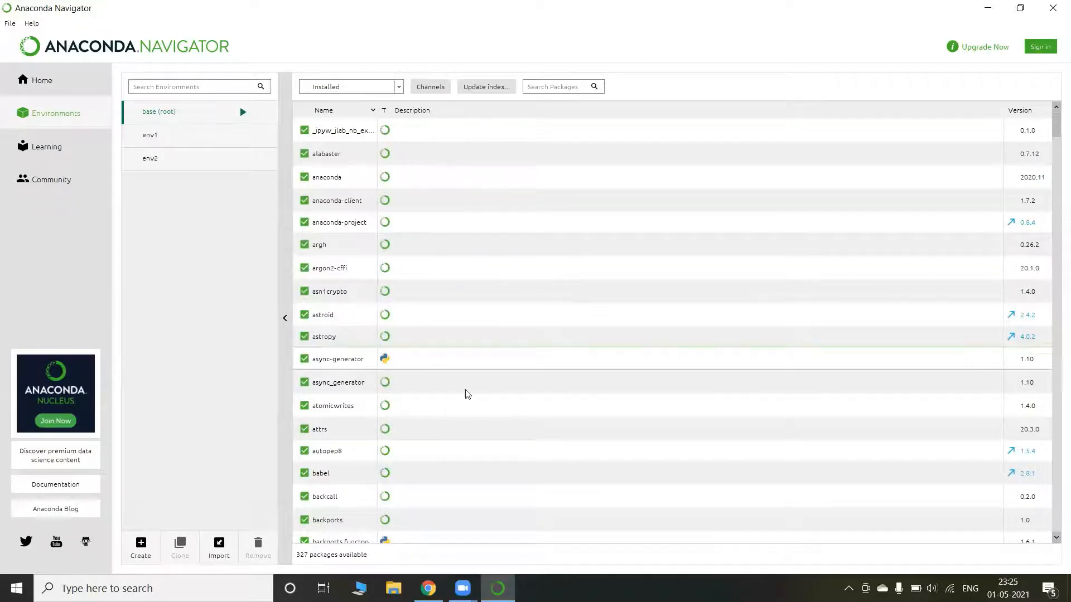
pyautogui.scroll(-3, 408, 224)
pyautogui.scroll(-12, 407, 385)
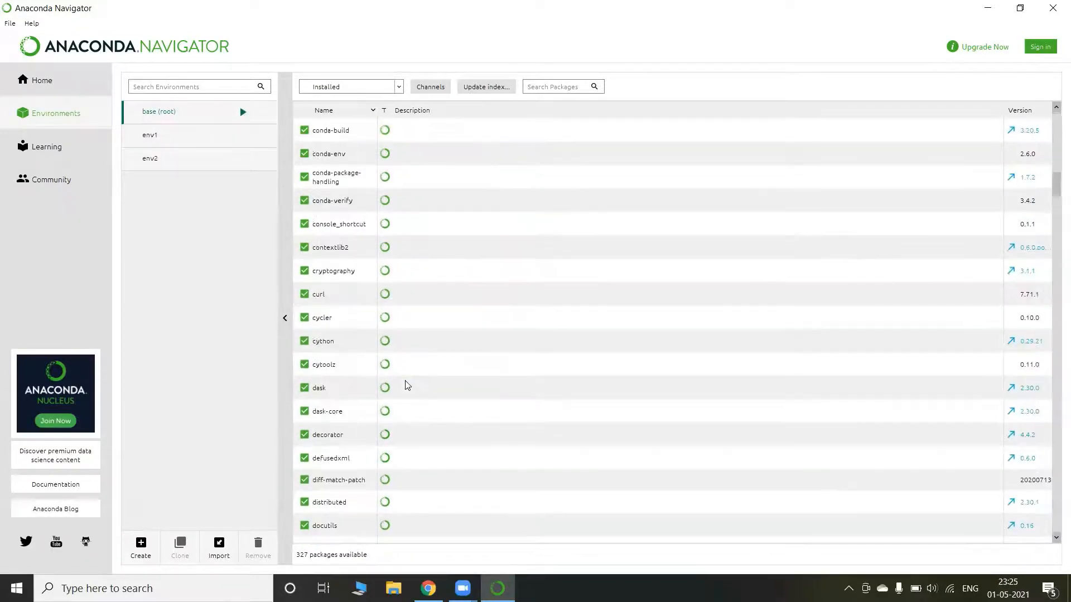
pyautogui.scroll(15, 408, 385)
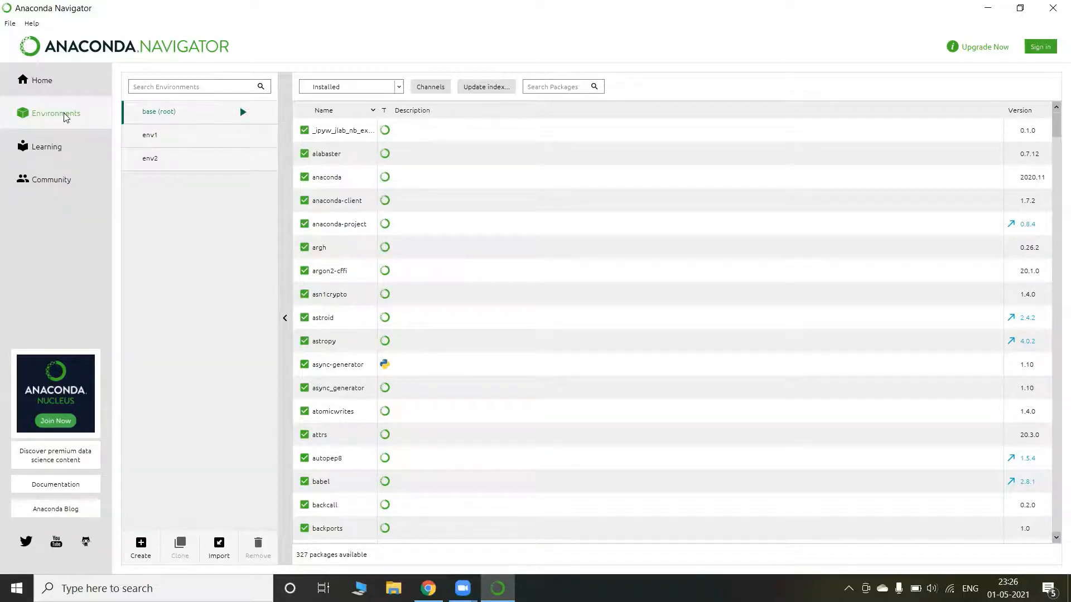
# Step: Create a new environment named env3 with the Python 3.7 package
pyautogui.click(141, 549)
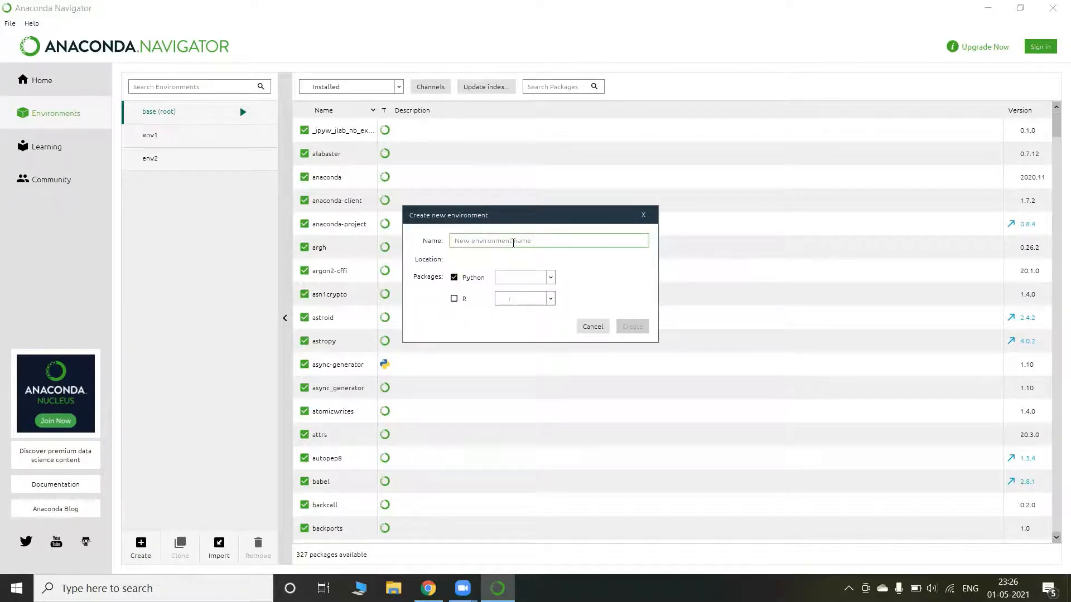
pyautogui.write('env3')
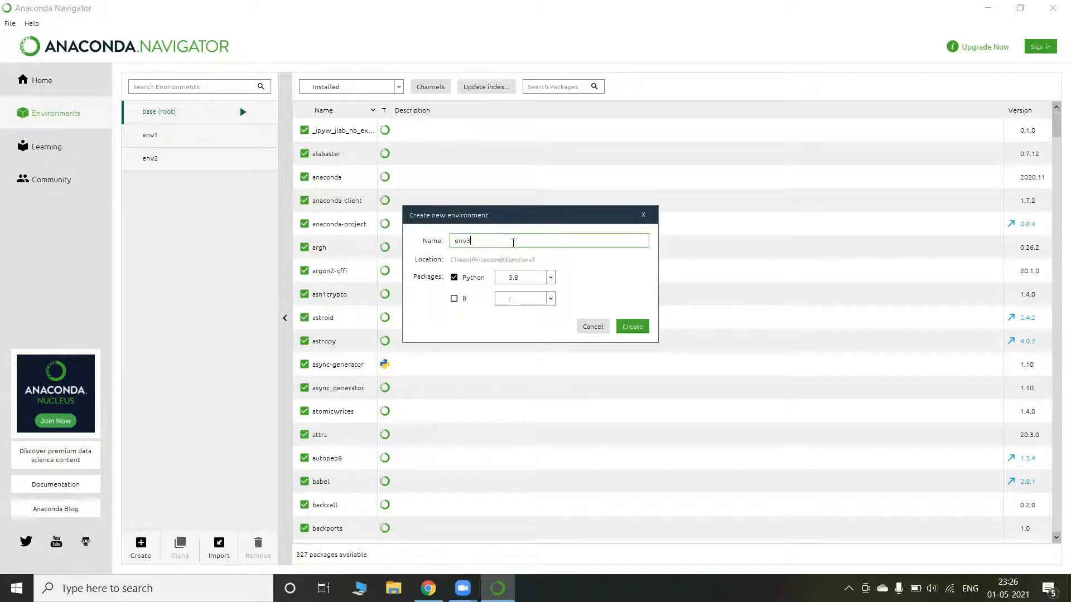
pyautogui.click(550, 278)
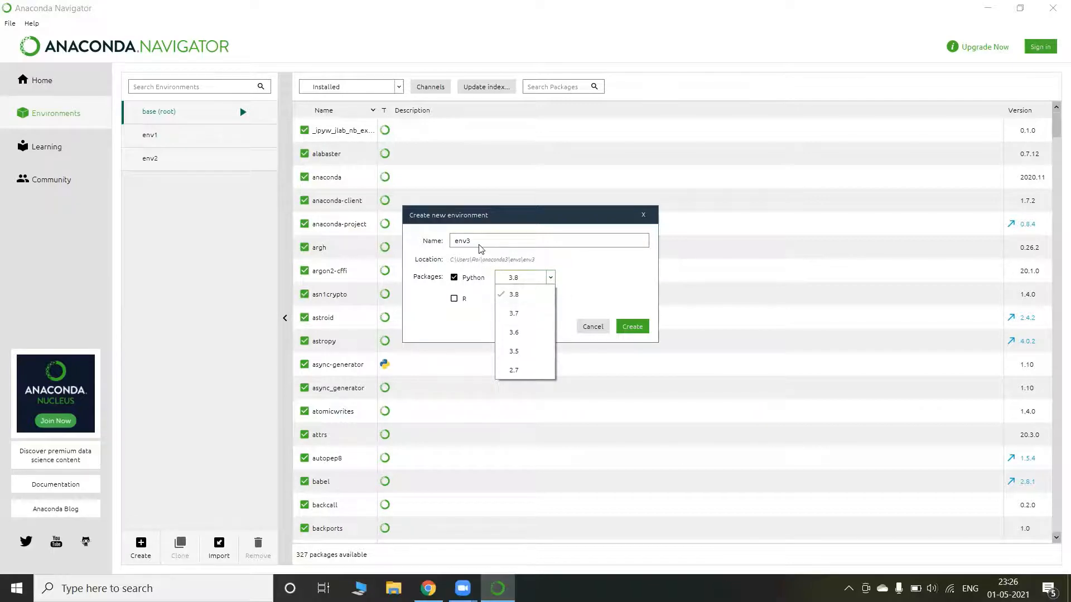
pyautogui.click(540, 317)
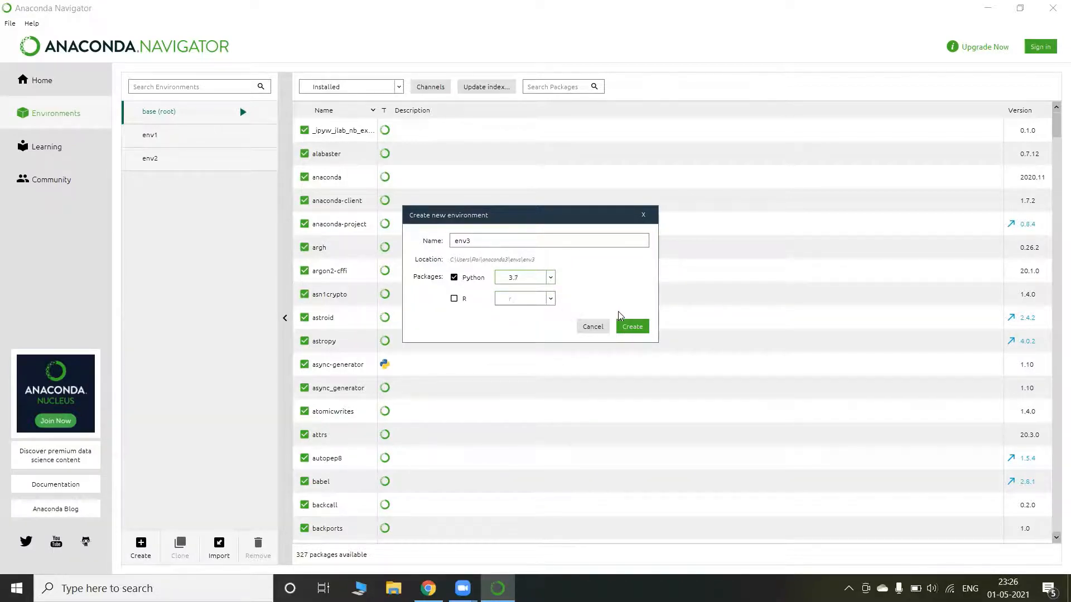
pyautogui.click(631, 329)
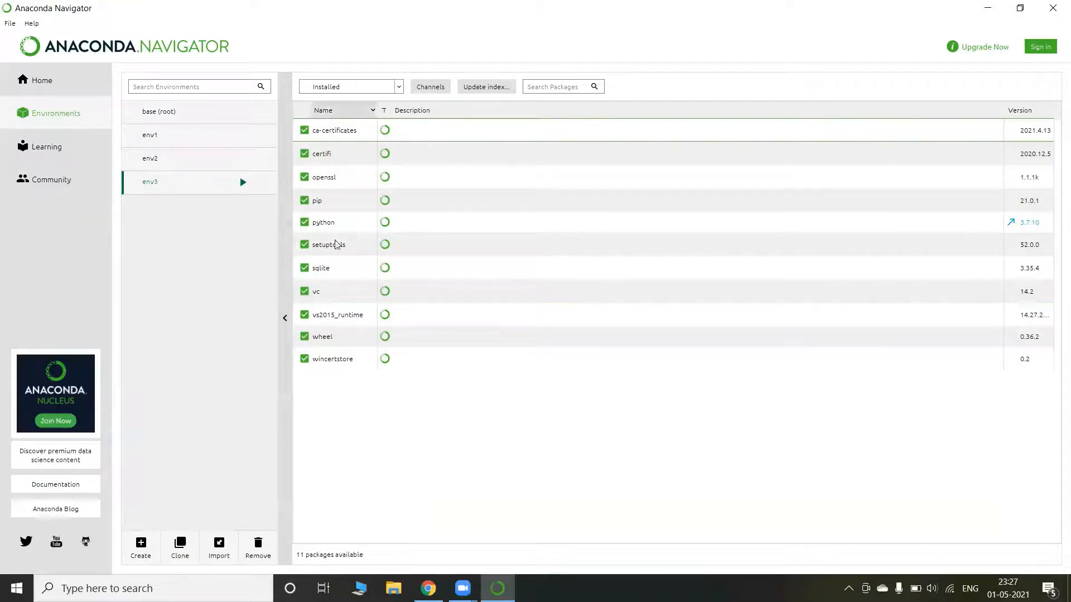
# Step: Compare the packages installed in env2 and env3, and install Jupyter Notebook into env3
pyautogui.click(188, 170)
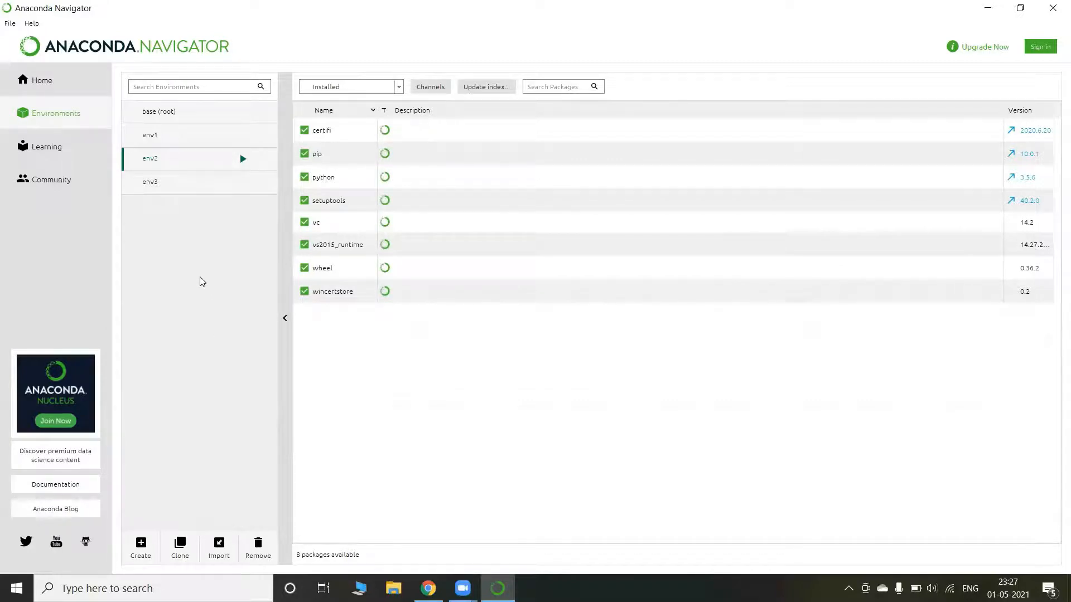
pyautogui.click(163, 188)
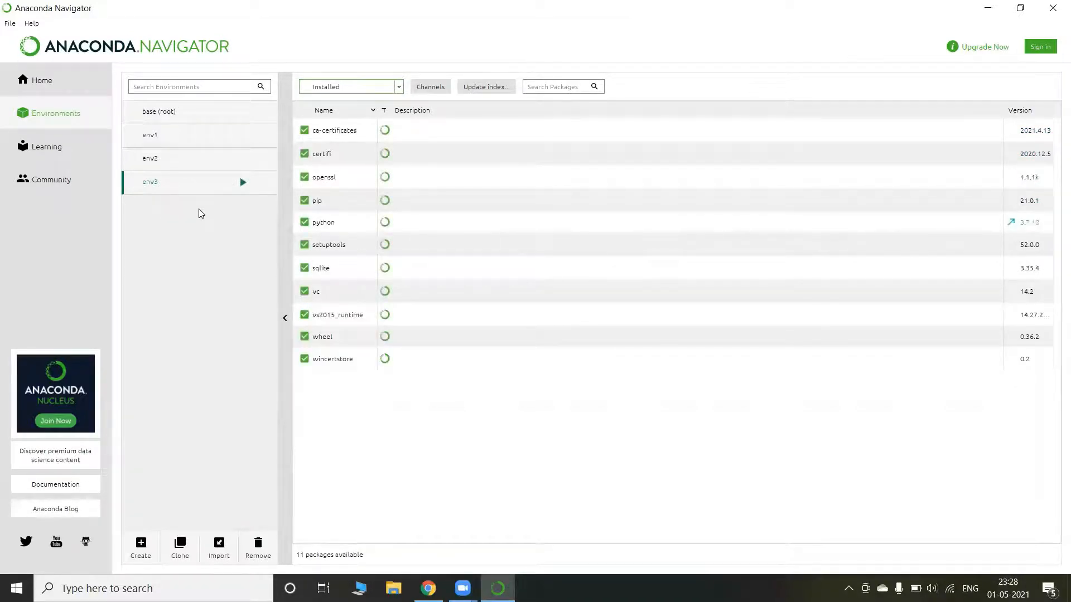
pyautogui.click(53, 78)
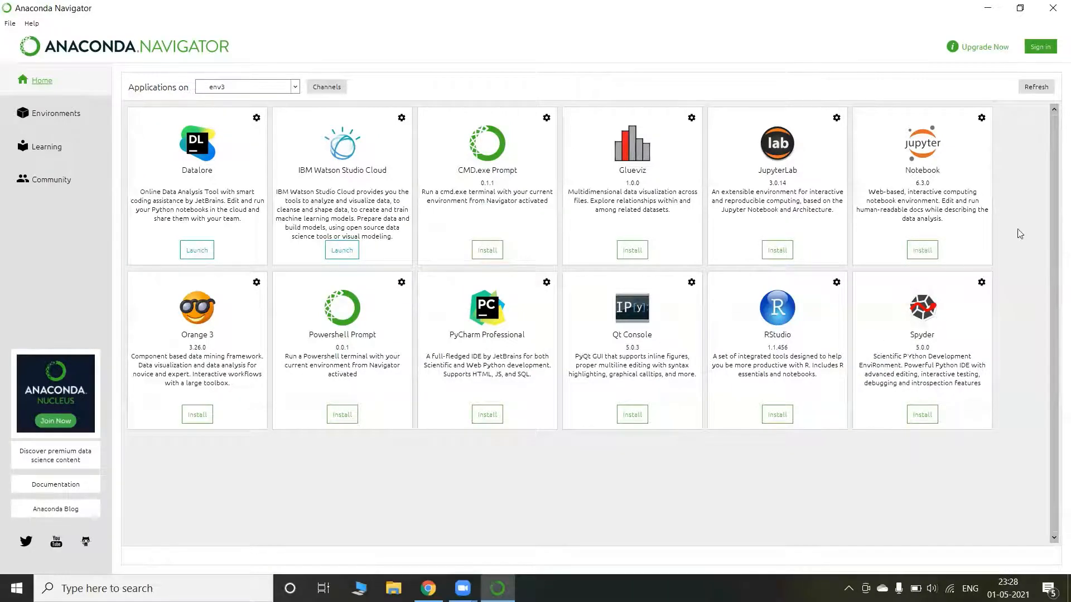
pyautogui.click(912, 252)
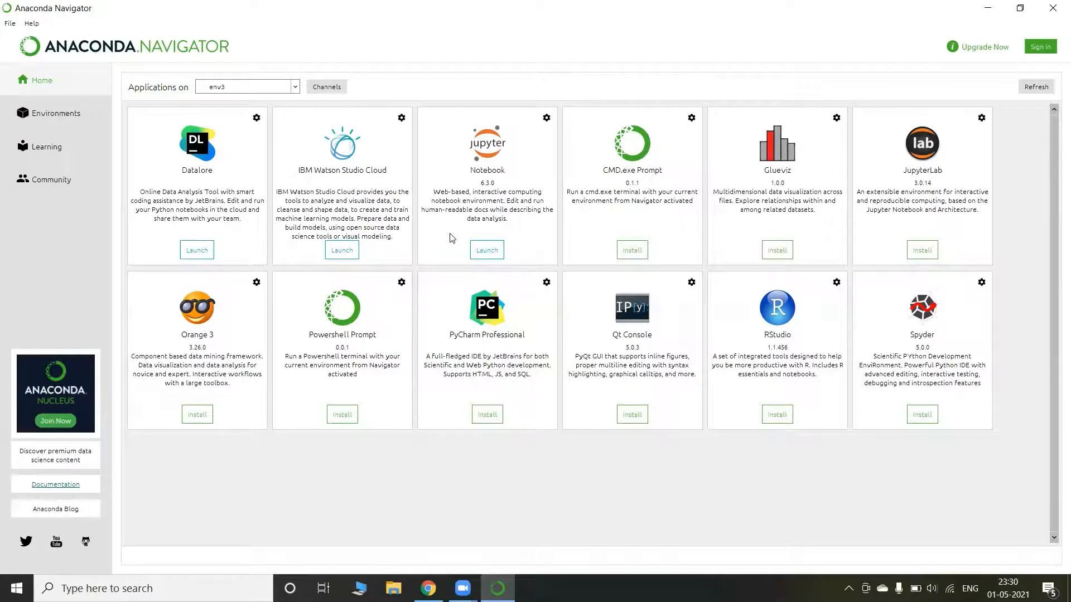
# Step: Launch Jupyter Notebook from env3 and create a new Python 3 notebook
pyautogui.click(496, 252)
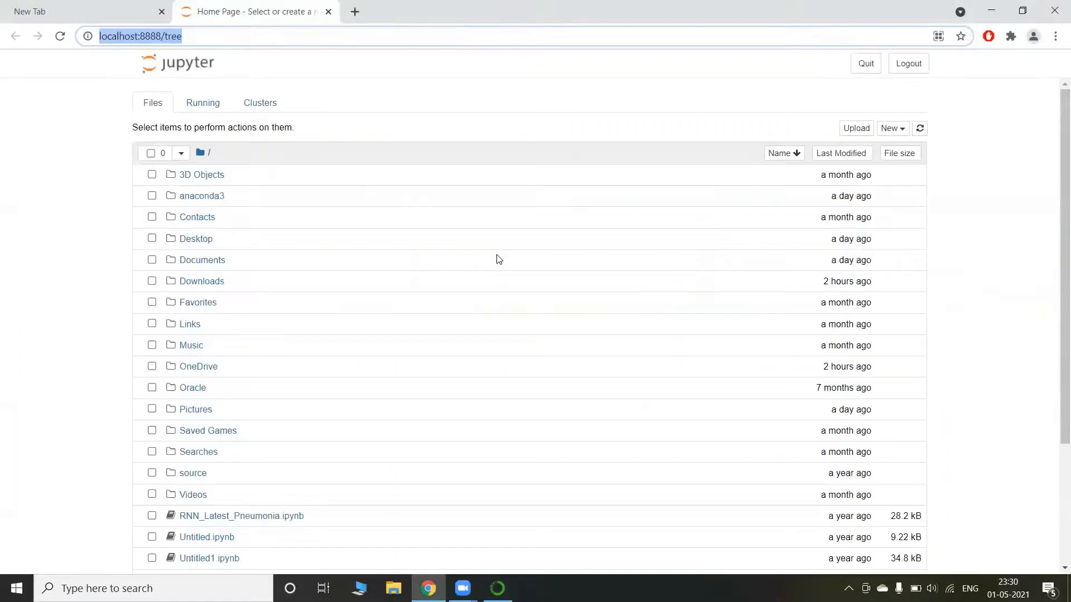
pyautogui.click(890, 133)
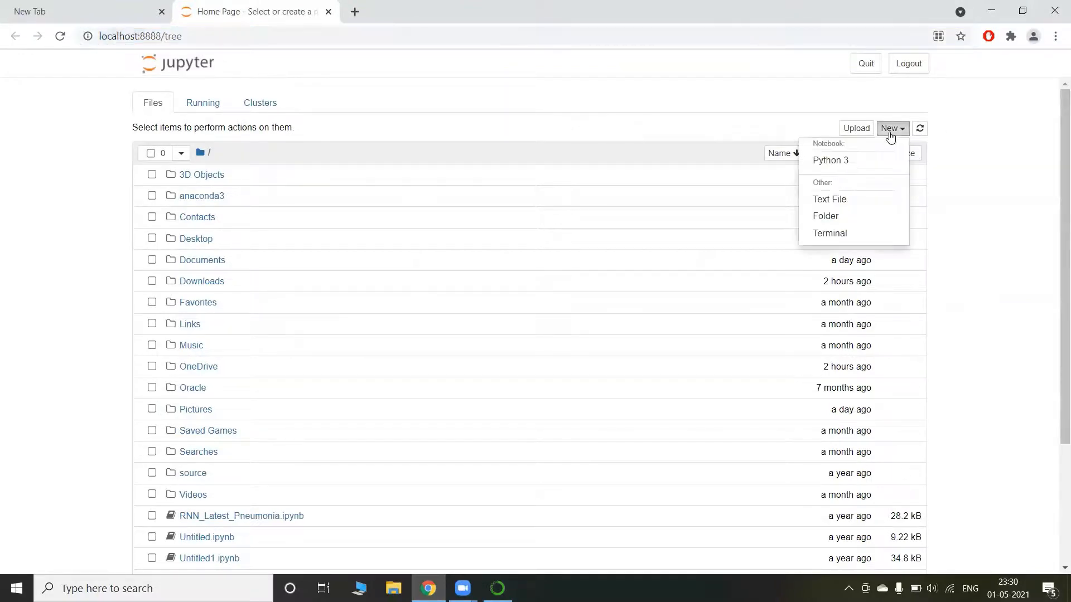
pyautogui.click(991, 266)
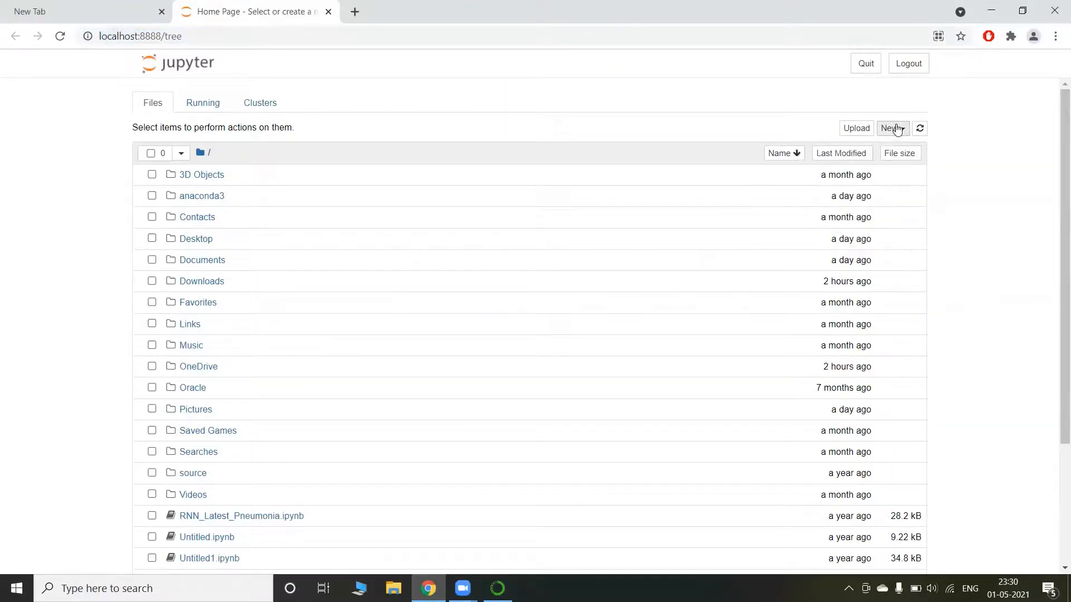
pyautogui.click(895, 130)
pyautogui.click(892, 160)
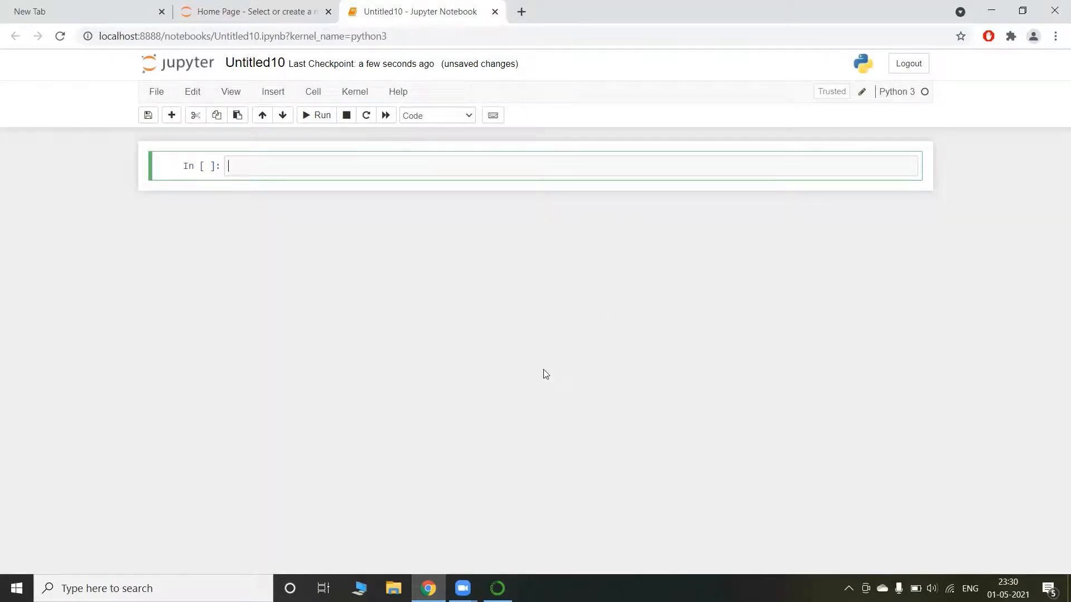
# Step: Switch back to Anaconda Navigator and quit it, leaving the running notebook application unselected for closing
pyautogui.click(498, 589)
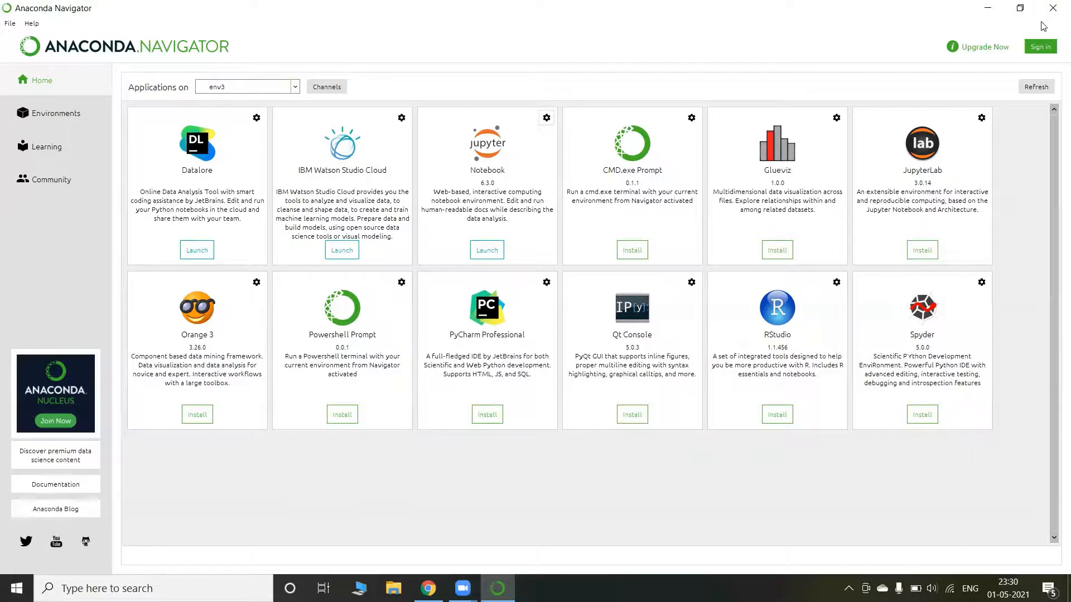
pyautogui.click(1053, 10)
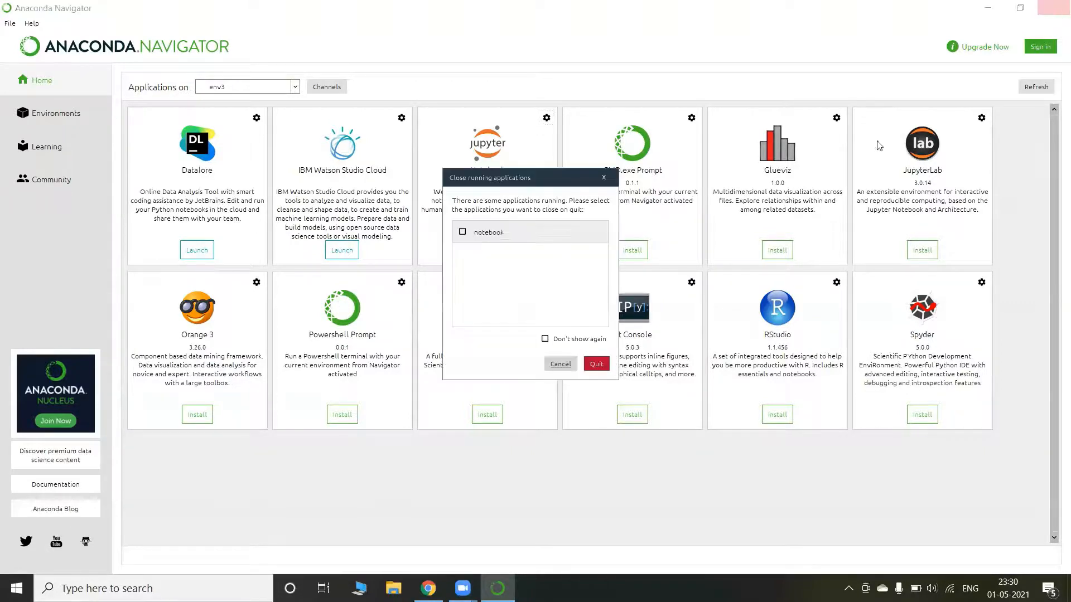
pyautogui.click(596, 366)
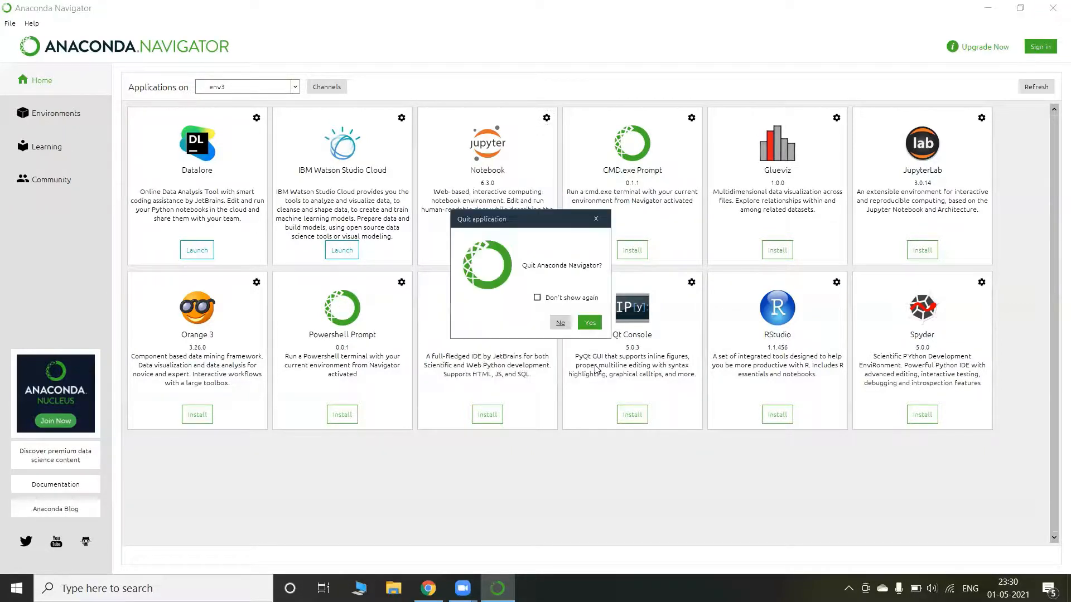
pyautogui.click(589, 323)
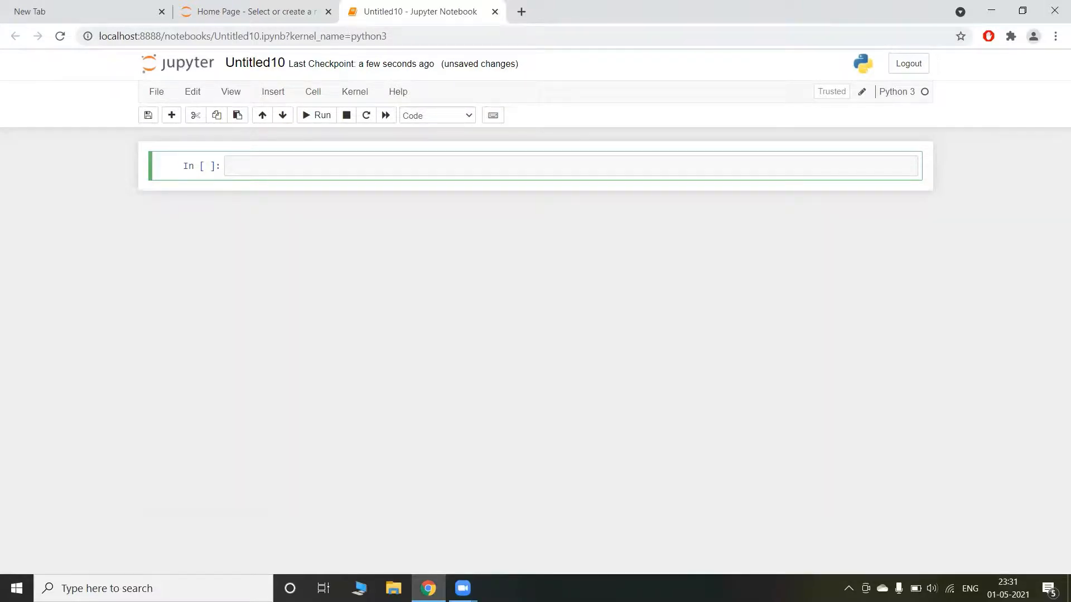
# Step: Open Anaconda Prompt (anaconda3) and close the two Jupyter tabs in the browser
pyautogui.press('super')
pyautogui.write('ana')
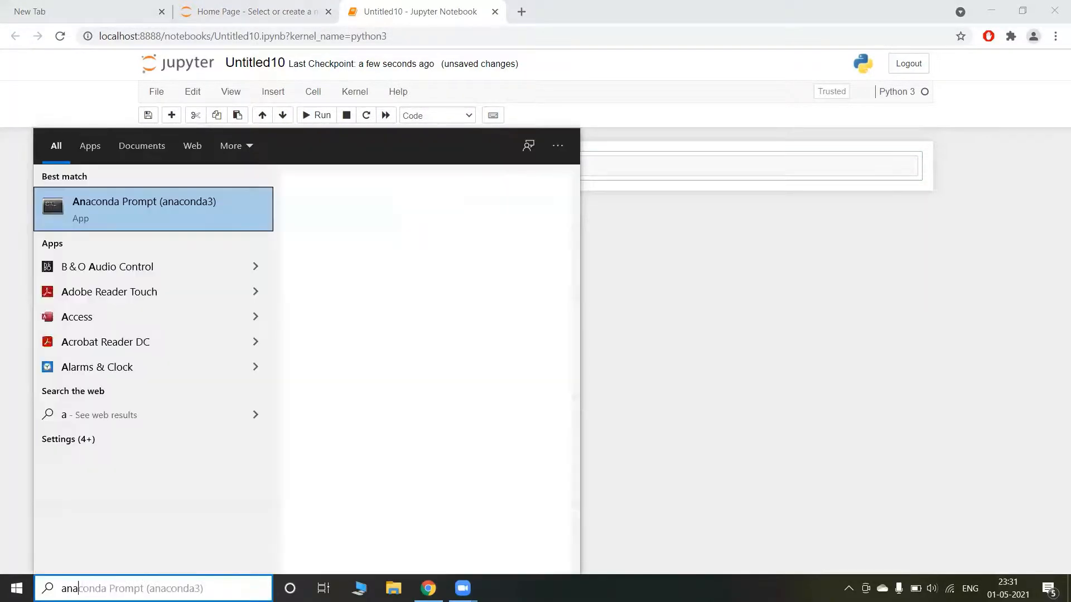
pyautogui.press('Return')
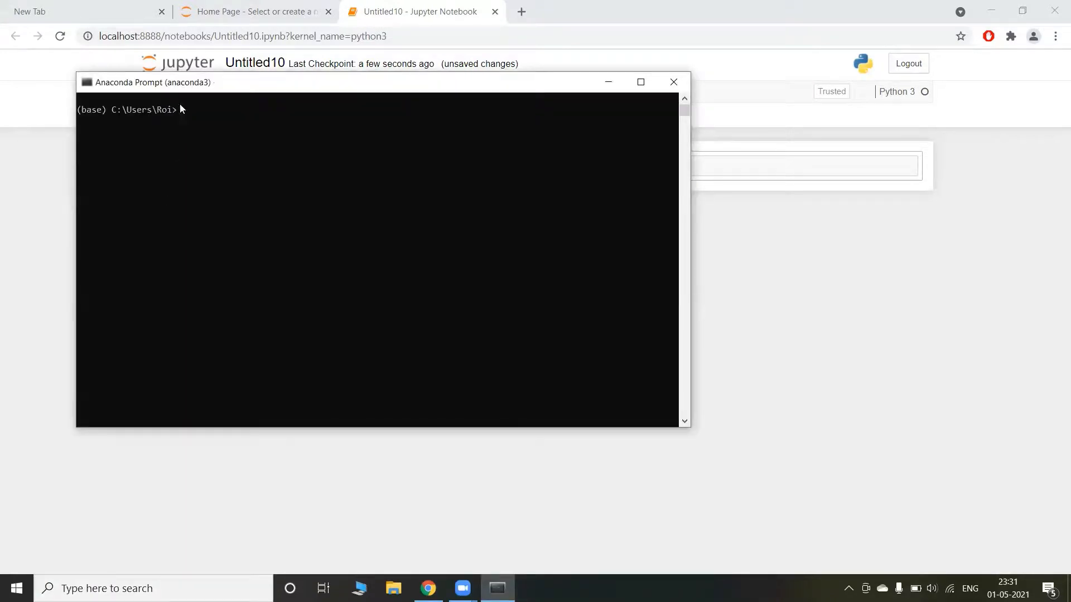
pyautogui.middleClick(294, 8)
pyautogui.middleClick(294, 8)
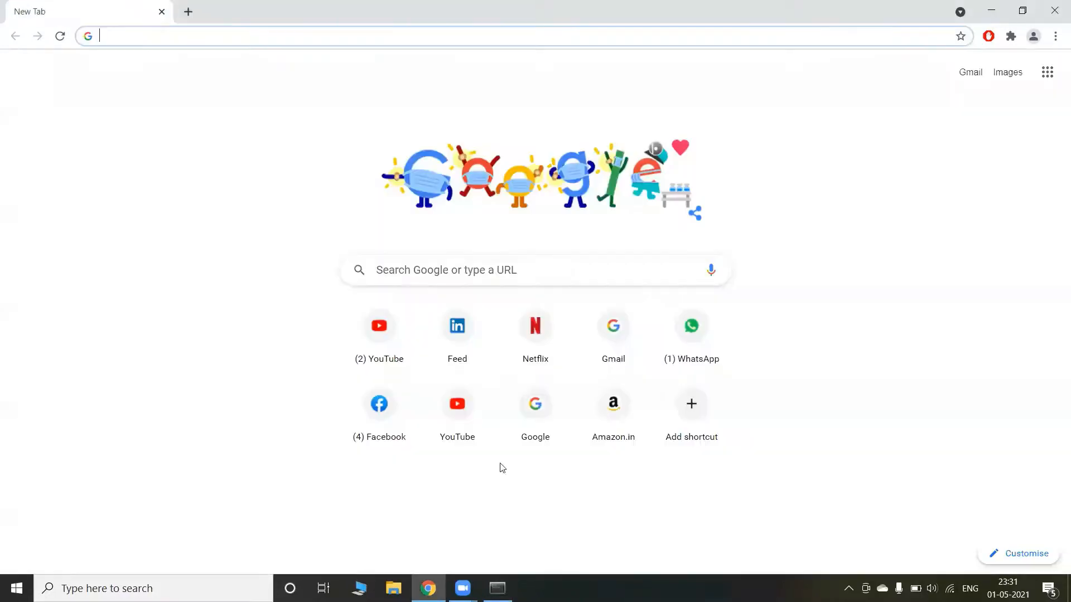
# Step: In Anaconda Prompt, run activate env3 and jupyter notebook, and close the Jupyter page that opens in the browser
pyautogui.click(497, 589)
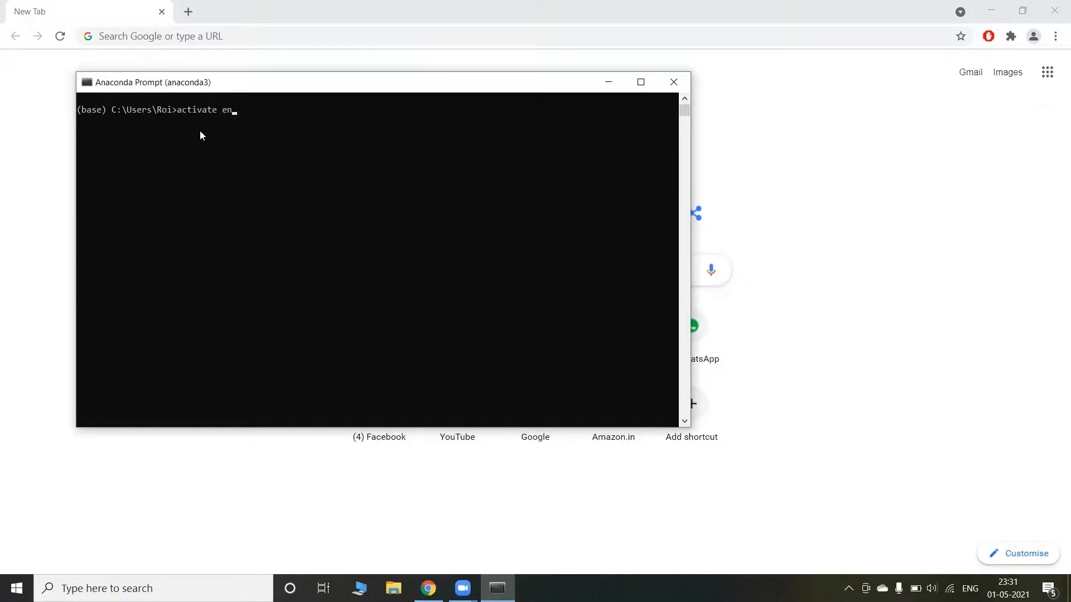
pyautogui.write('v3')
pyautogui.press('Return')
pyautogui.write('jupyter notebook')
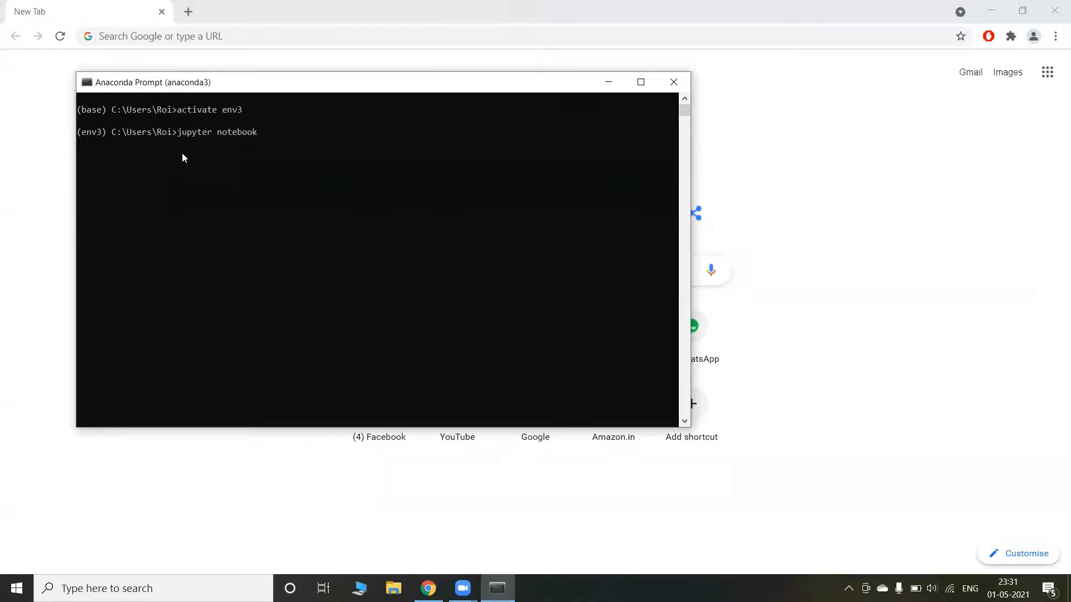
pyautogui.press('Return')
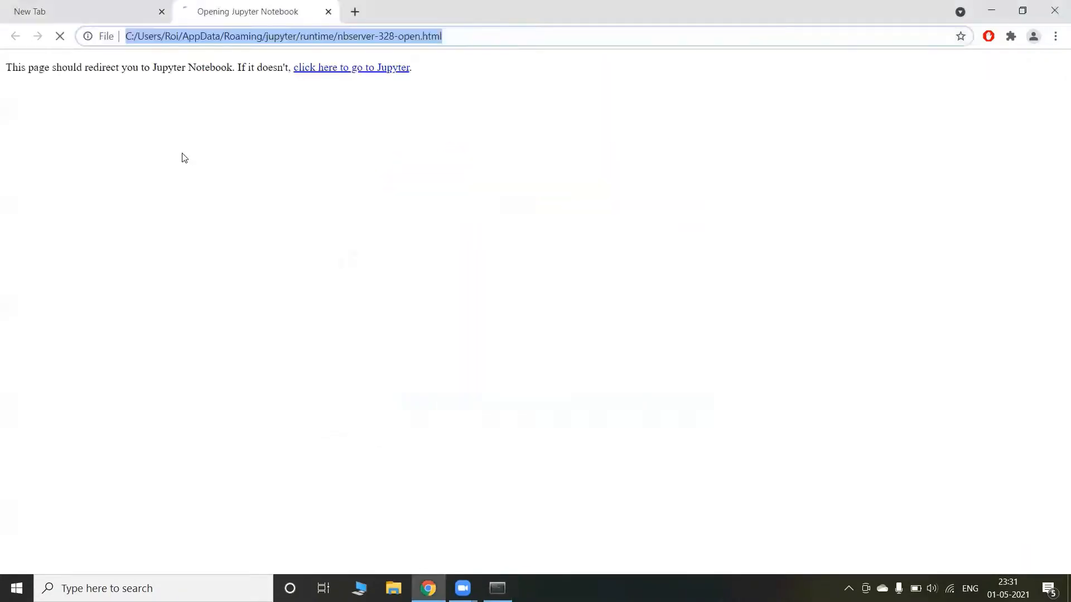
pyautogui.click(471, 39)
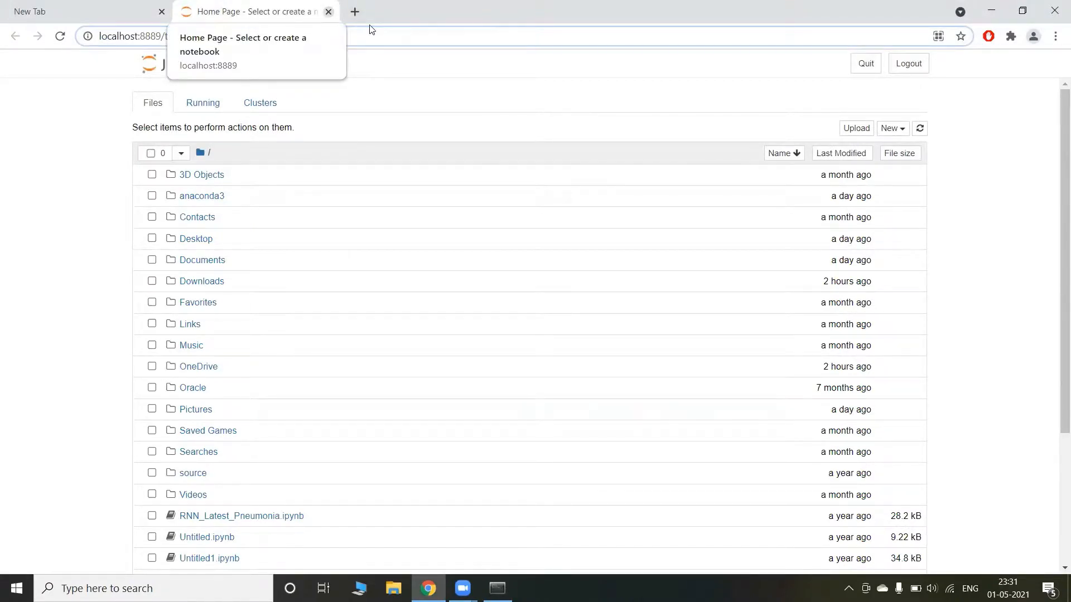
pyautogui.hotkey('ctrl', 'w')
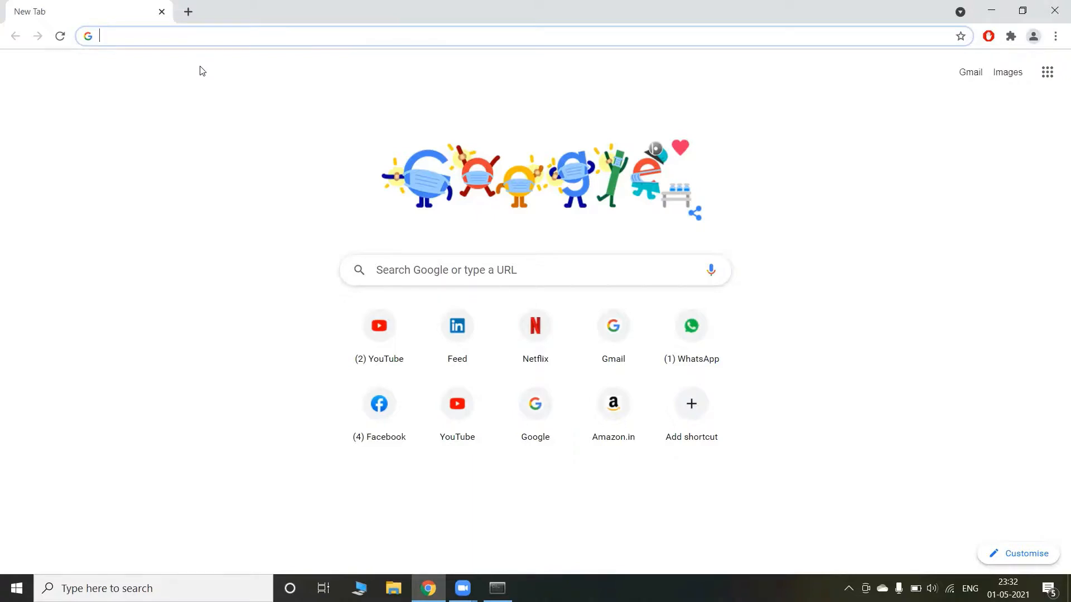
# Step: Search Google for "conda cheat sheet" and open the CONDA CHEAT SHEET PDF from docs.conda.io
pyautogui.write('go')
pyautogui.press('Return')
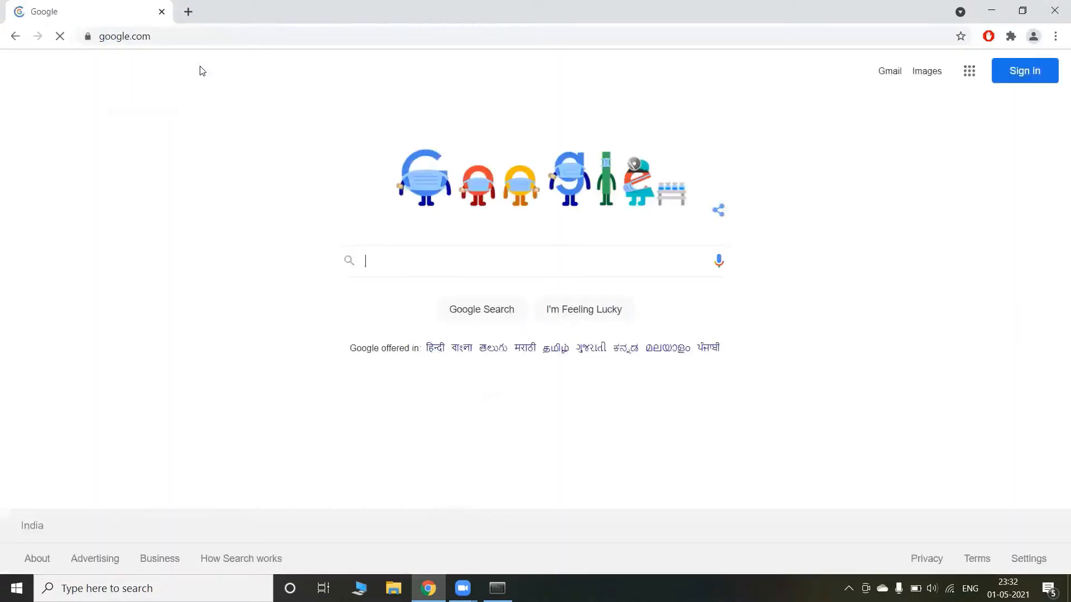
pyautogui.write('co')
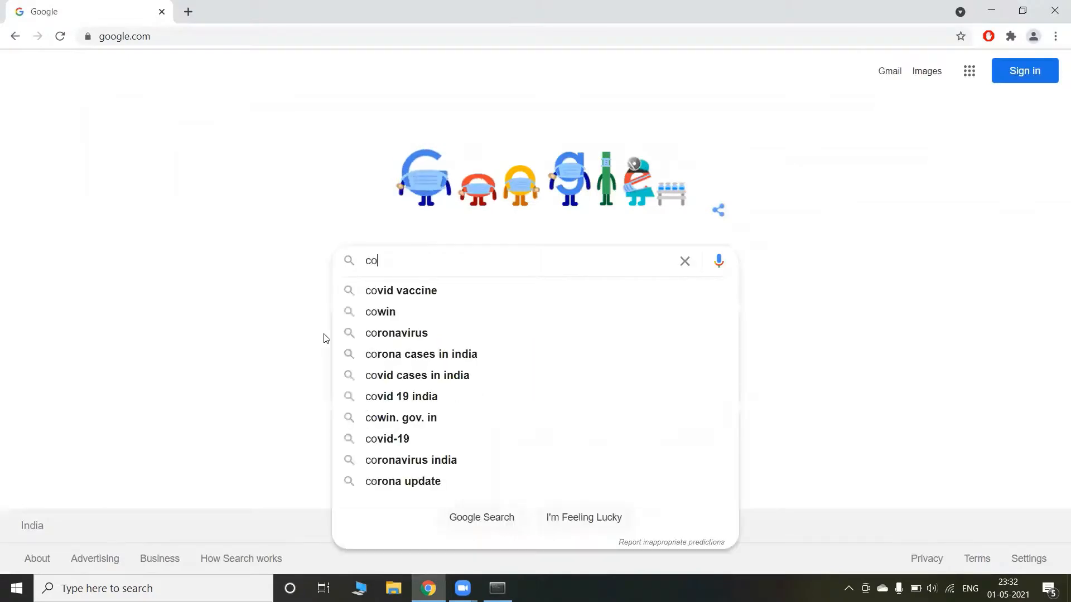
pyautogui.write('nda ch')
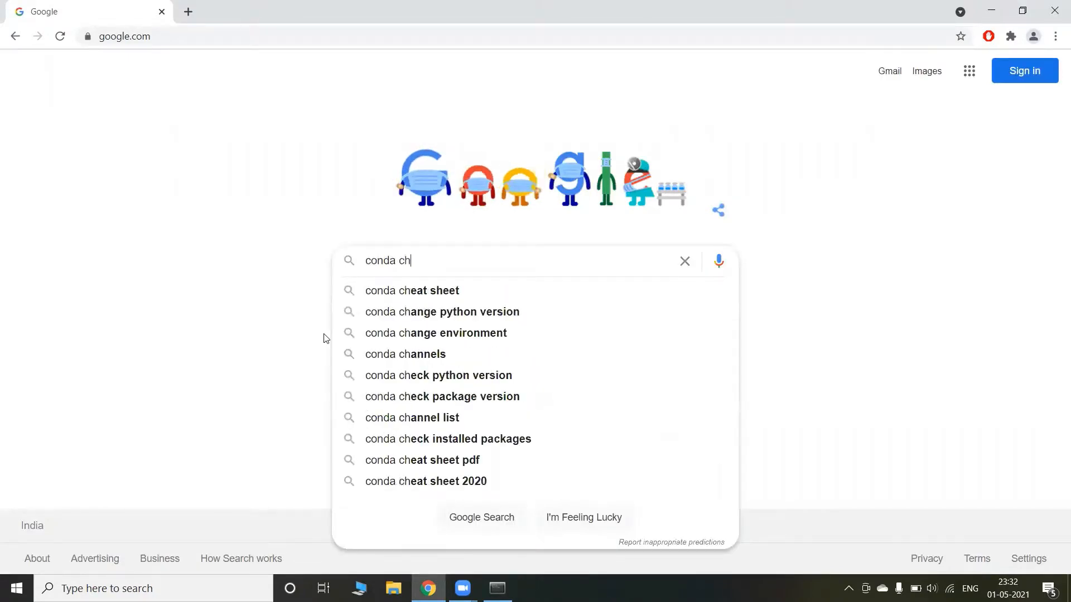
pyautogui.press('Down')
pyautogui.press('Return')
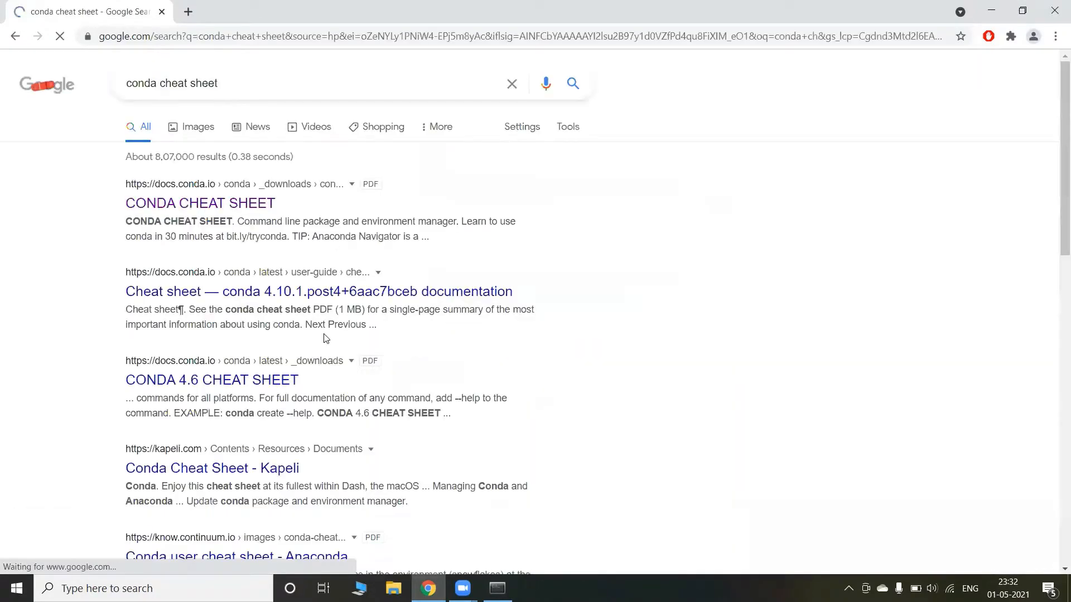
pyautogui.click(195, 208)
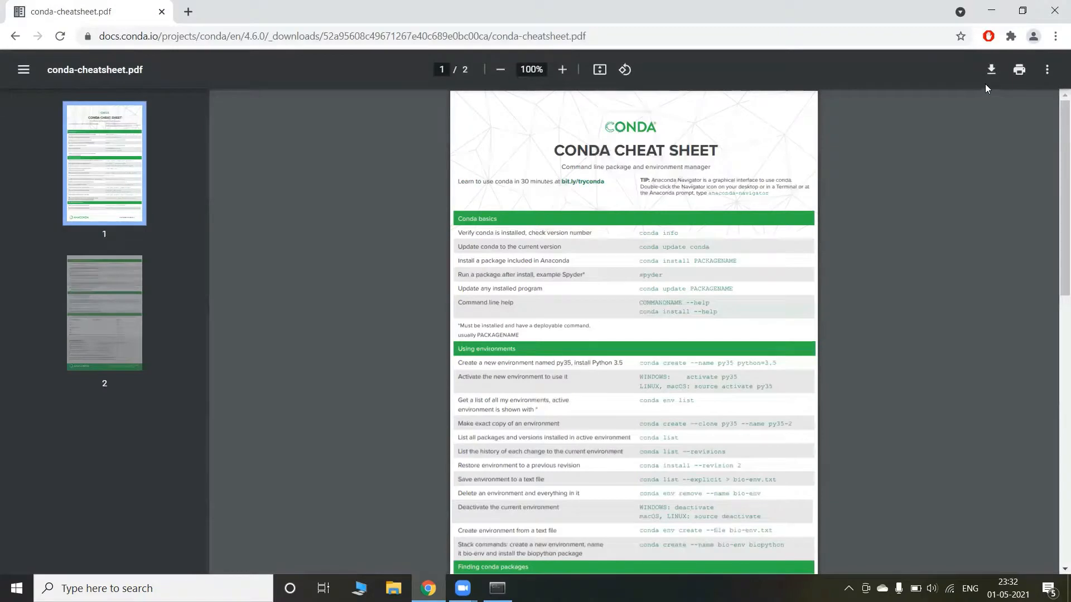
# Step: Examine the Conda basics and Using environments commands, and highlight "conda create --name py35 python=3.5"
pyautogui.scroll(-1, 641, 422)
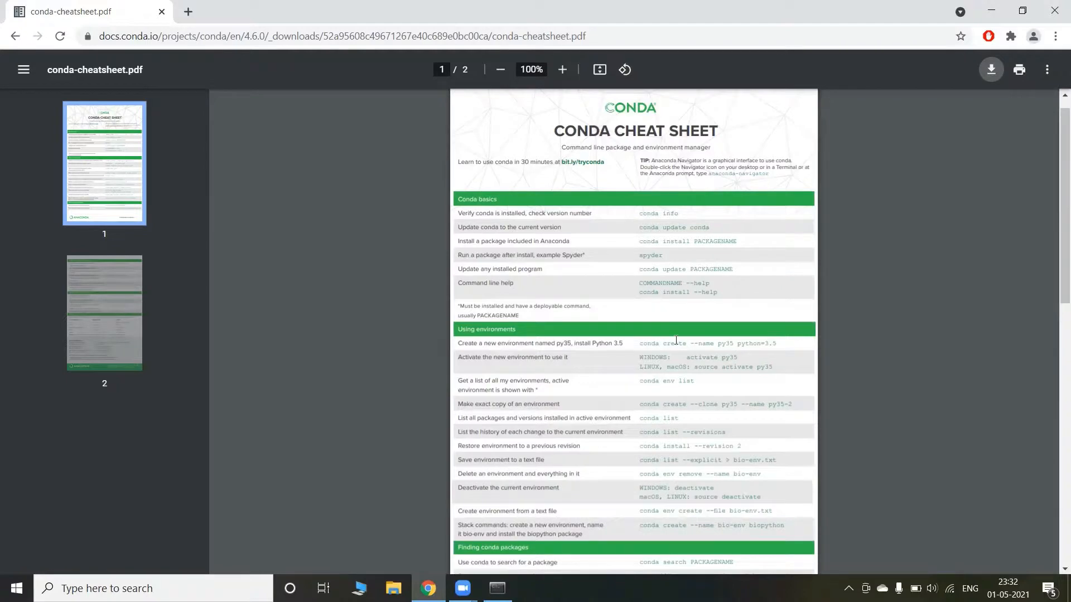
pyautogui.keyDown('ctrl'); pyautogui.scroll(3, 676, 341); pyautogui.keyUp('ctrl')
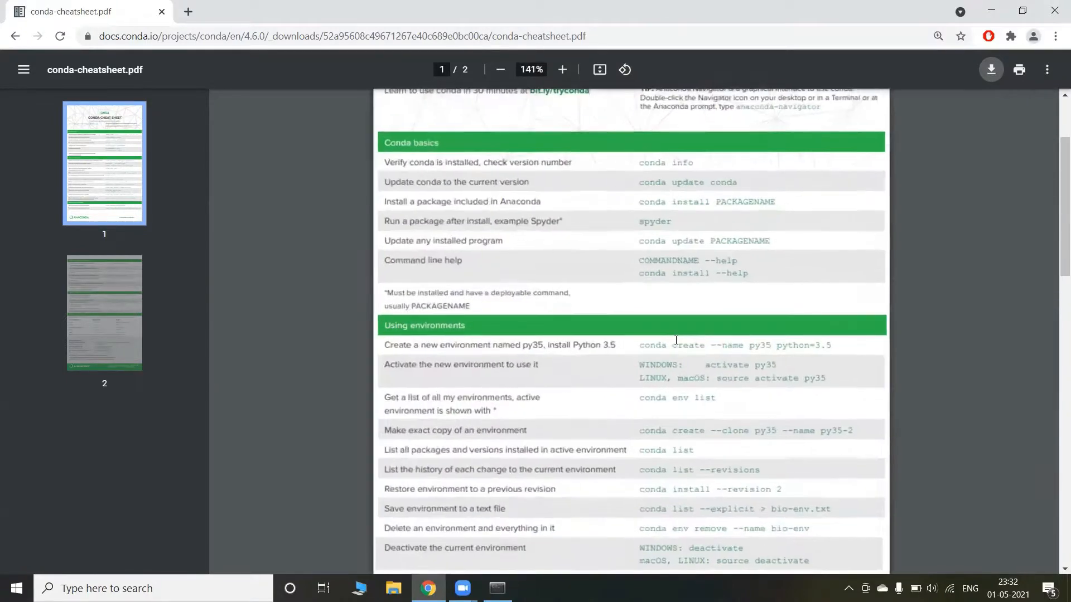
pyautogui.scroll(2, 673, 286)
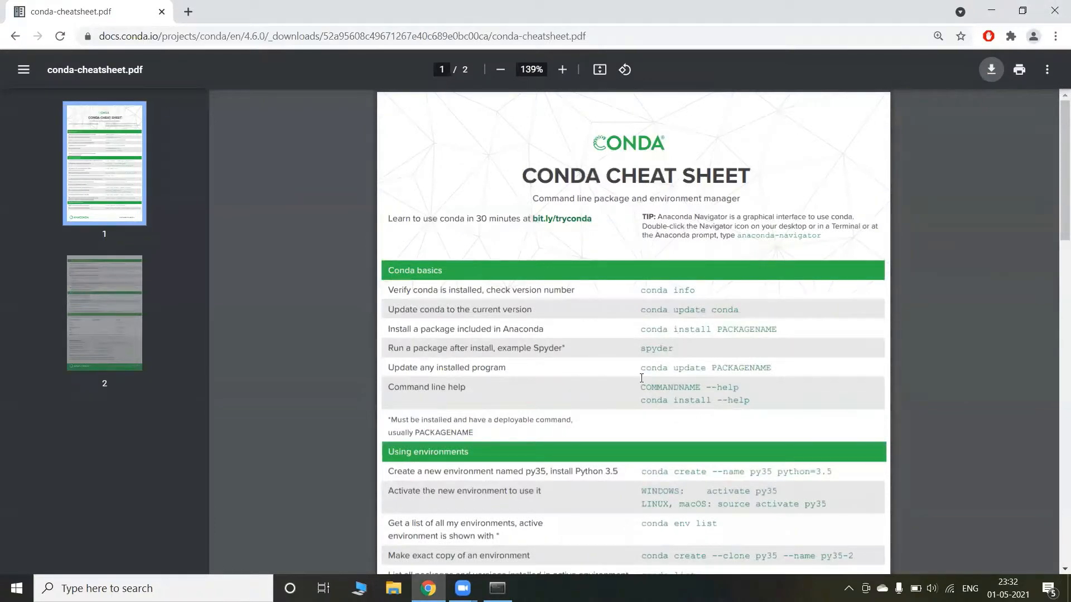
pyautogui.scroll(-3, 646, 383)
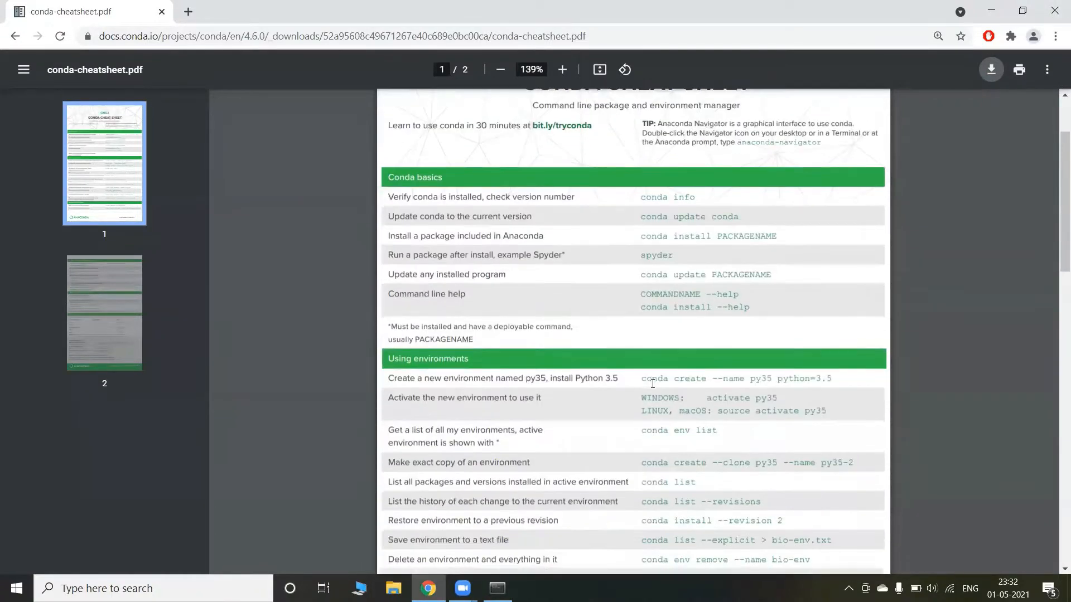
pyautogui.moveTo(642, 343); pyautogui.dragTo(833, 334)
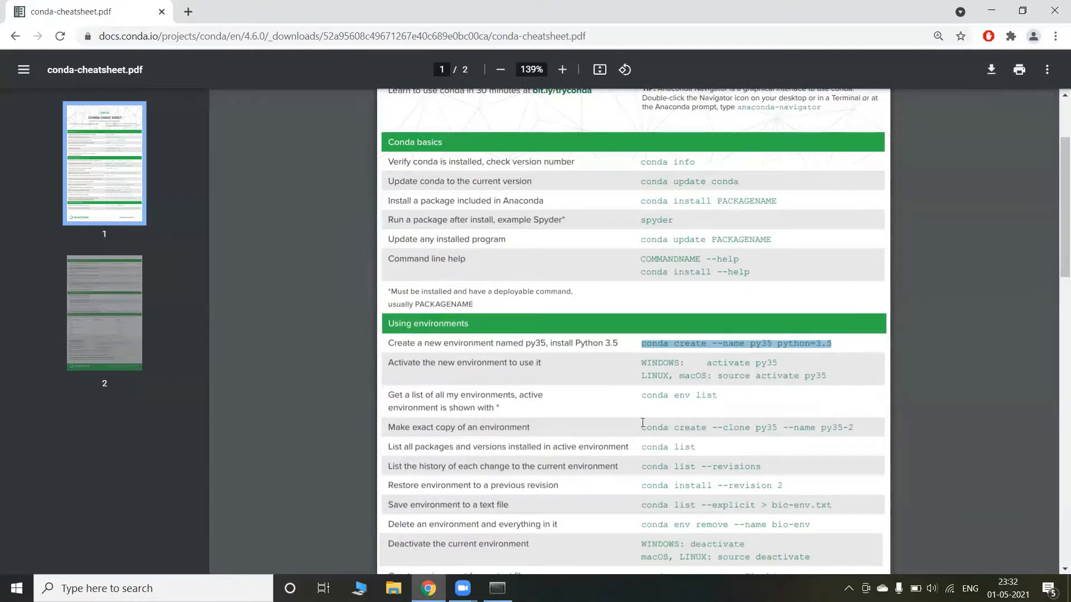
# Step: Highlight "conda list" under Using environments and "jupyter-notebook" under Installing and updating packages in the cheat sheet
pyautogui.moveTo(642, 447); pyautogui.dragTo(696, 446)
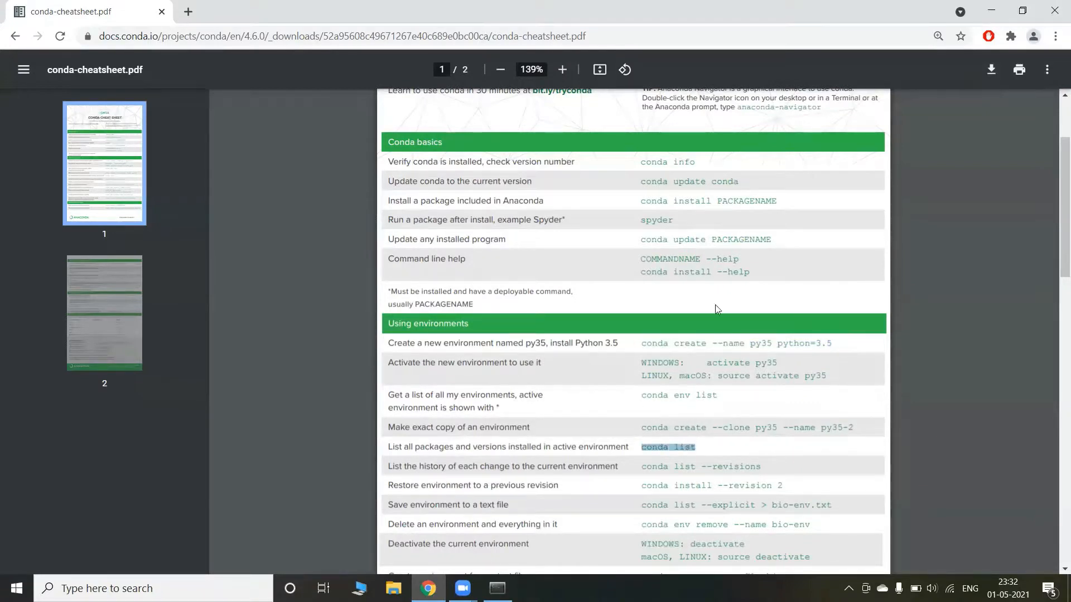
pyautogui.scroll(-10, 714, 398)
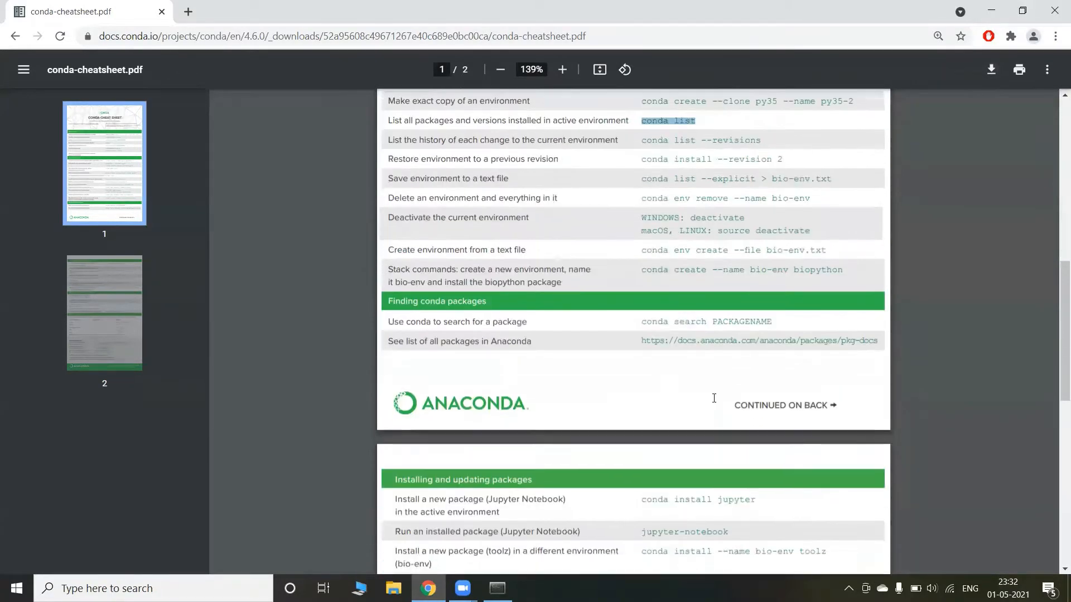
pyautogui.scroll(-3, 714, 398)
pyautogui.scroll(3, 714, 398)
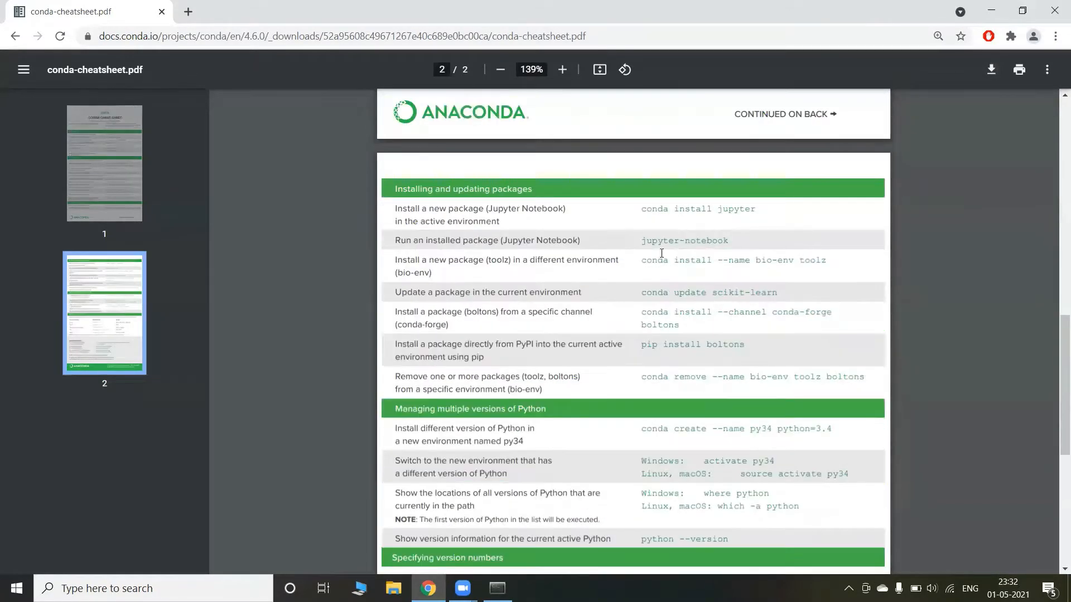
pyautogui.moveTo(640, 241); pyautogui.dragTo(743, 232)
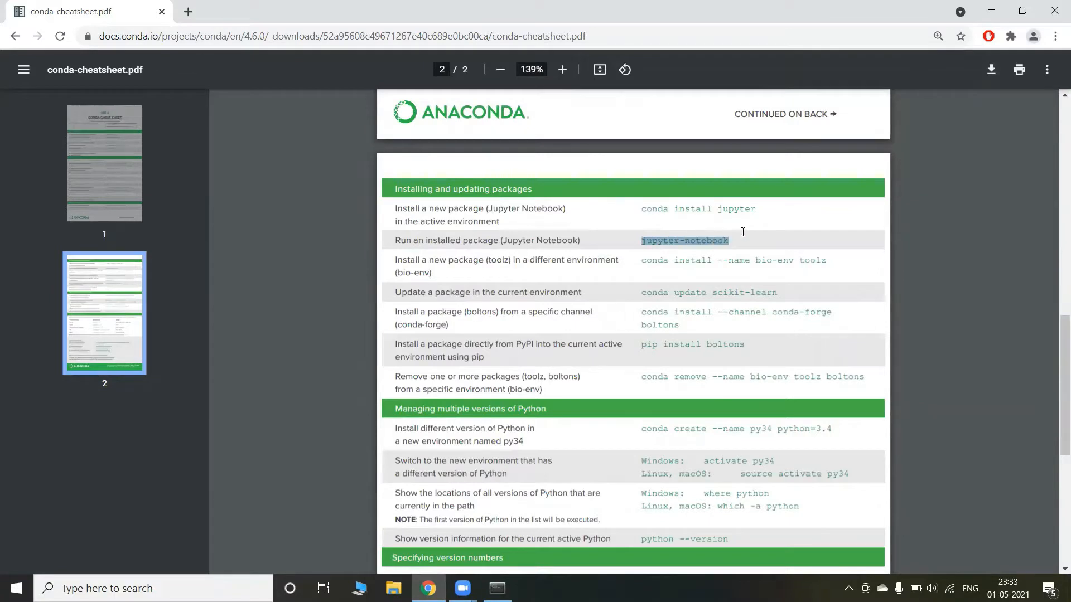
pyautogui.click(742, 231)
pyautogui.moveTo(679, 240); pyautogui.dragTo(684, 240)
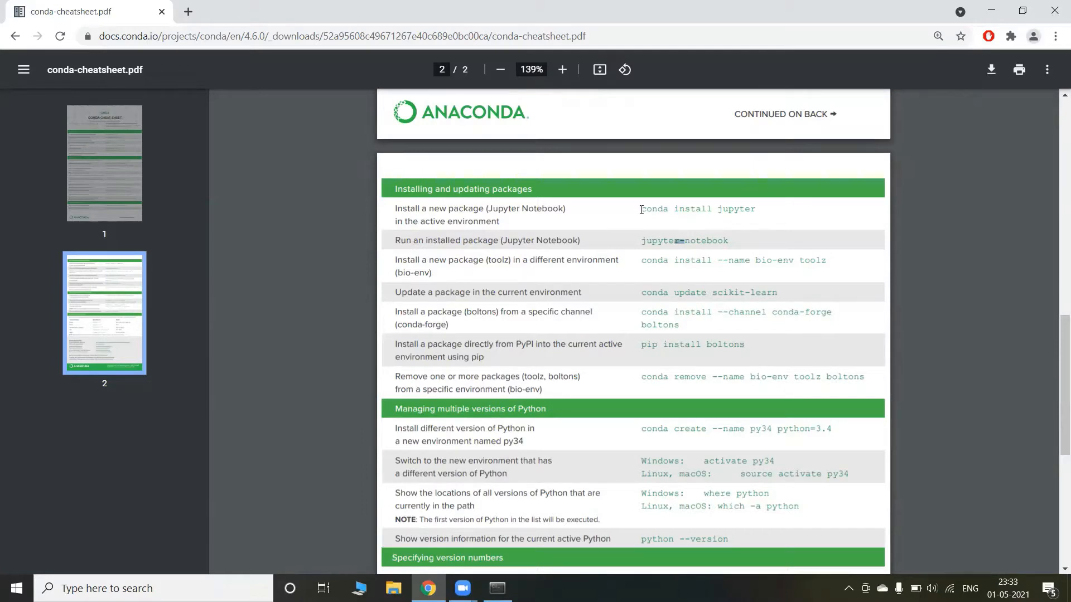
# Step: Highlight the "conda install jupyter" command and the word "activate" in the Windows command for switching to the py34 environment
pyautogui.moveTo(642, 209); pyautogui.dragTo(757, 201)
pyautogui.doubleClick(740, 208)
pyautogui.click(648, 209)
pyautogui.scroll(-1, 658, 380)
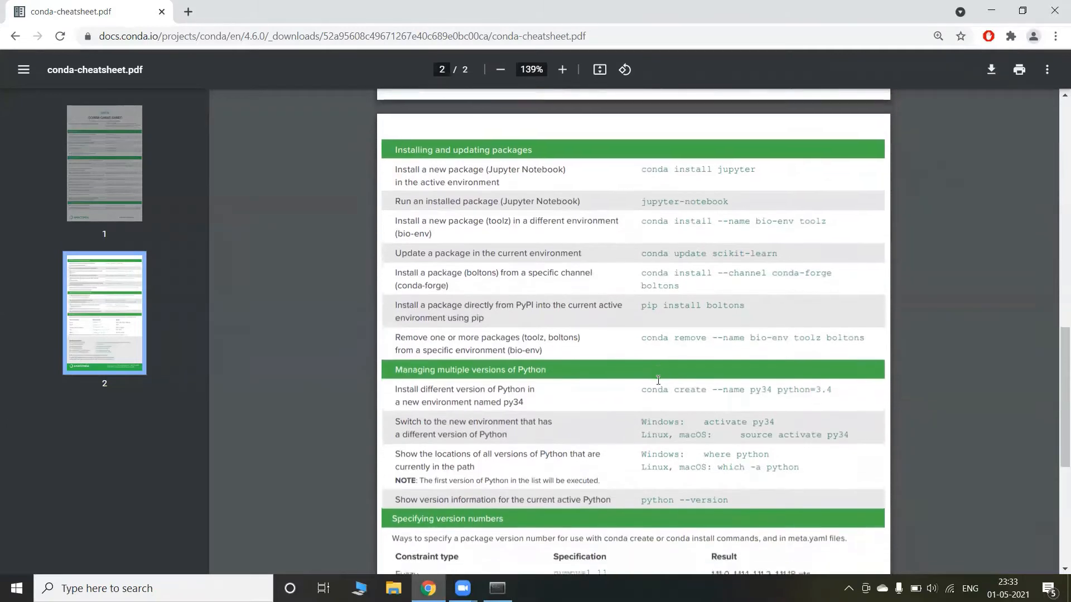
pyautogui.moveTo(705, 419); pyautogui.dragTo(747, 419)
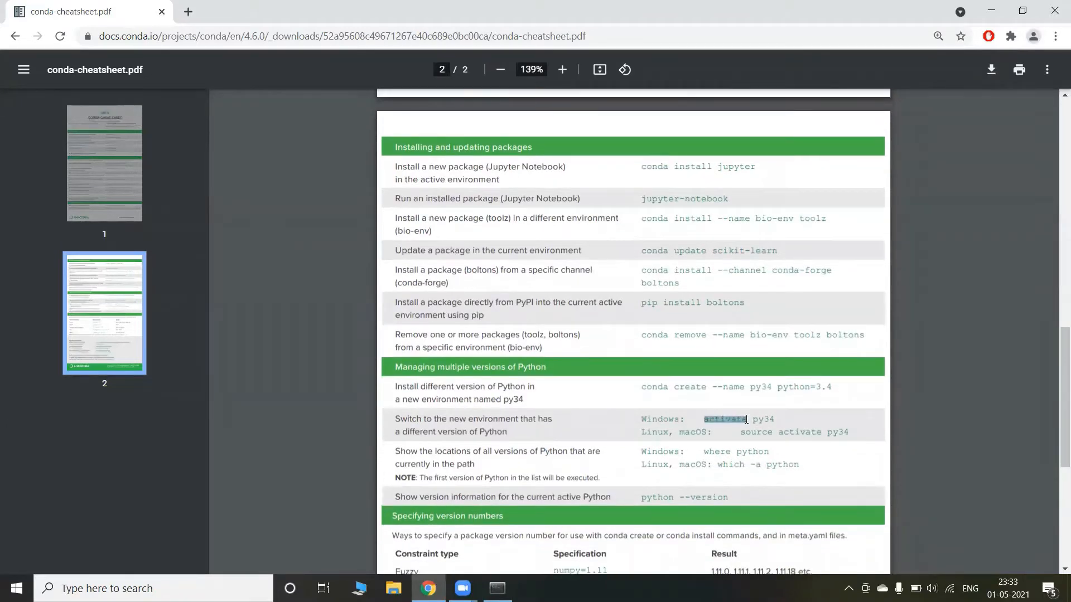
# Step: Return to the first page of the cheat sheet and look over the Conda basics and Using environments sections
pyautogui.scroll(10, 598, 394)
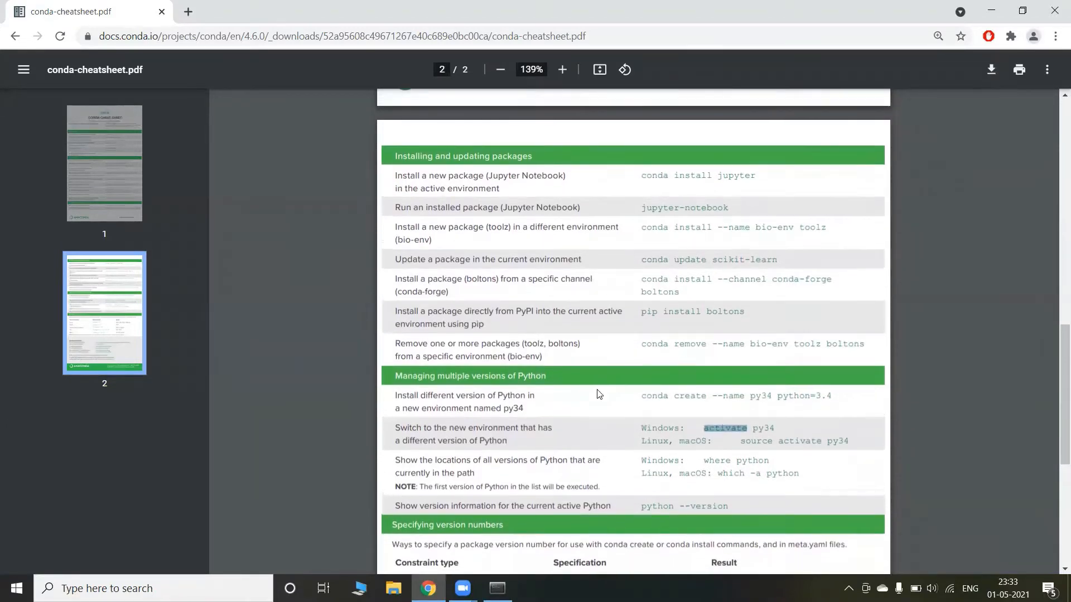
pyautogui.scroll(5, 598, 393)
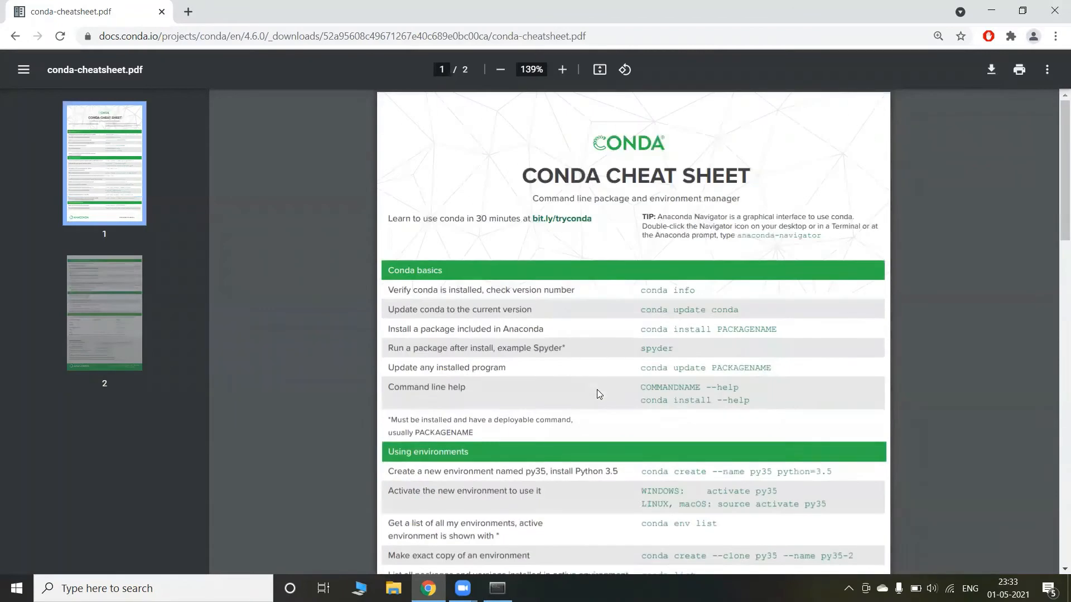
pyautogui.scroll(-2, 597, 389)
pyautogui.scroll(2, 597, 389)
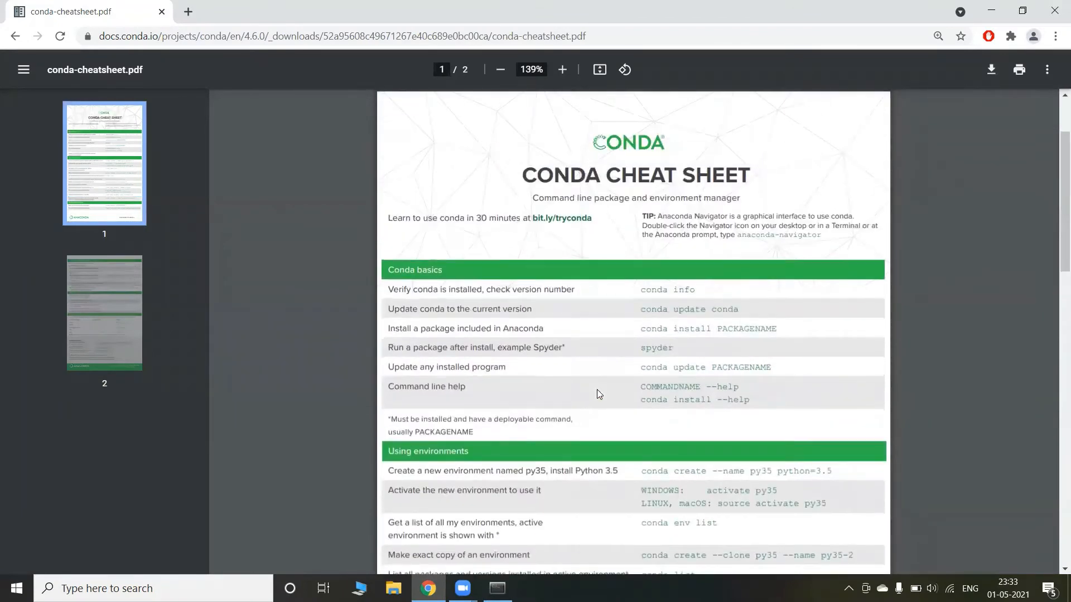
pyautogui.scroll(-4, 596, 390)
pyautogui.scroll(4, 597, 389)
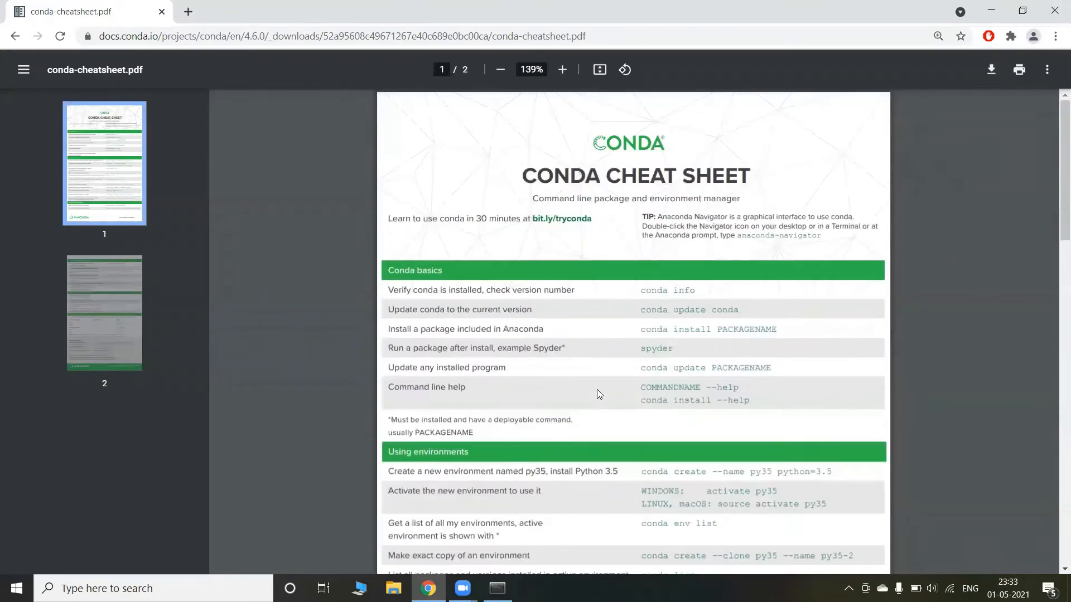